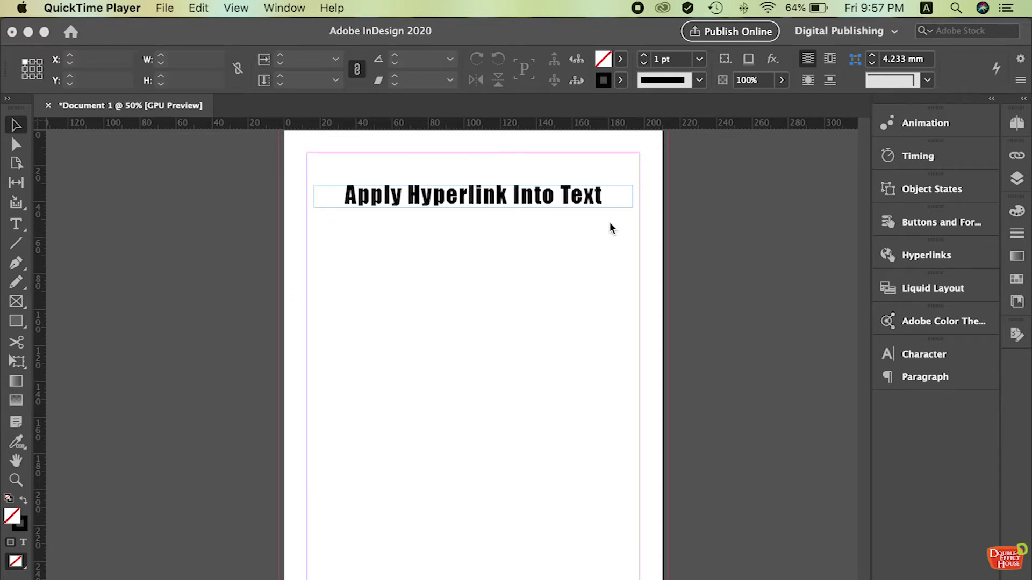
Select the 'Apply Hyperlink Into Text' heading frame and start a new hyperlink for it.
left_click(490, 195)
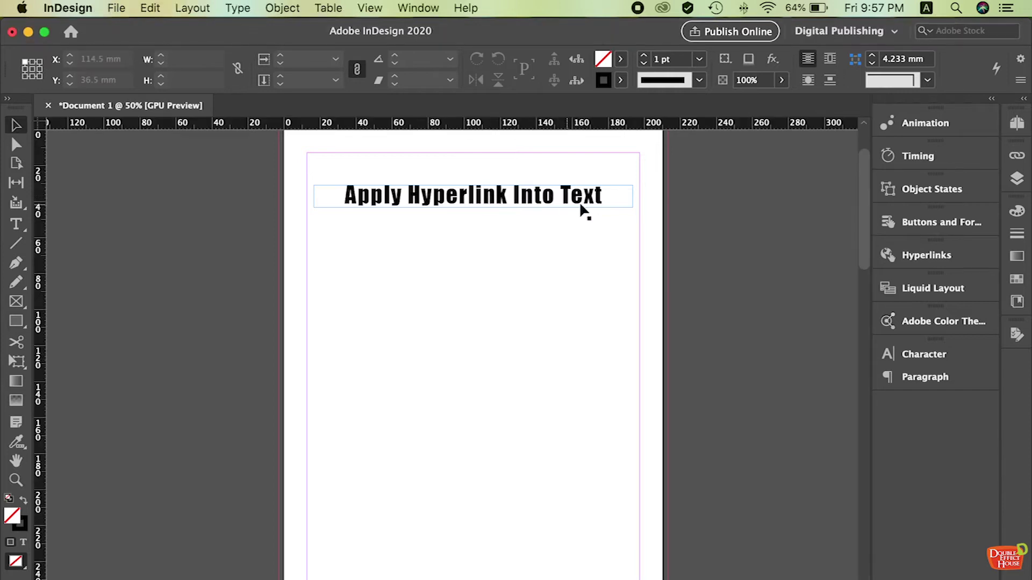
left_click(505, 198)
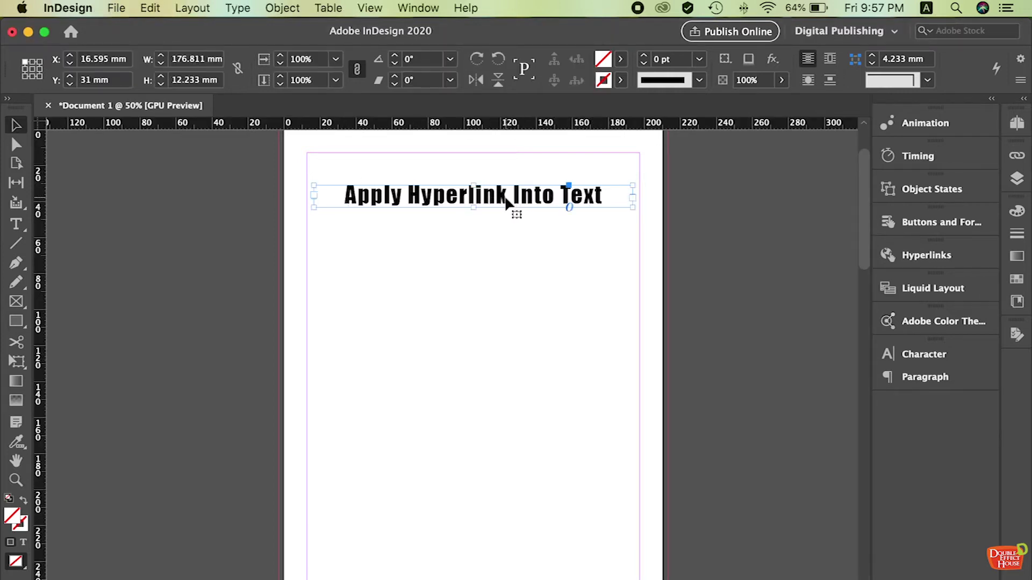
left_click(14, 127)
right_click(413, 197)
mouse_move(503, 490)
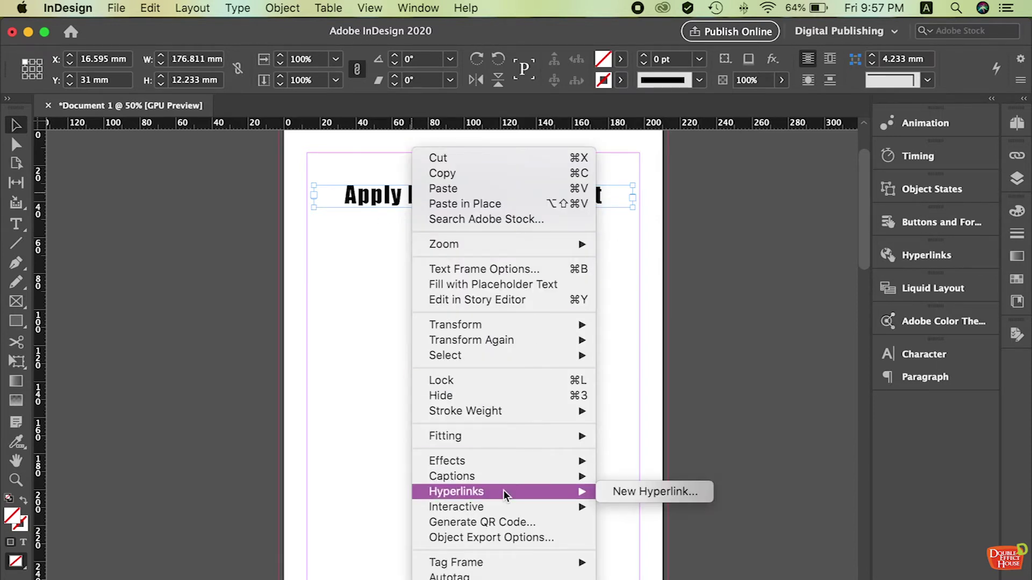
left_click(654, 493)
left_click_drag(564, 177, 566, 233)
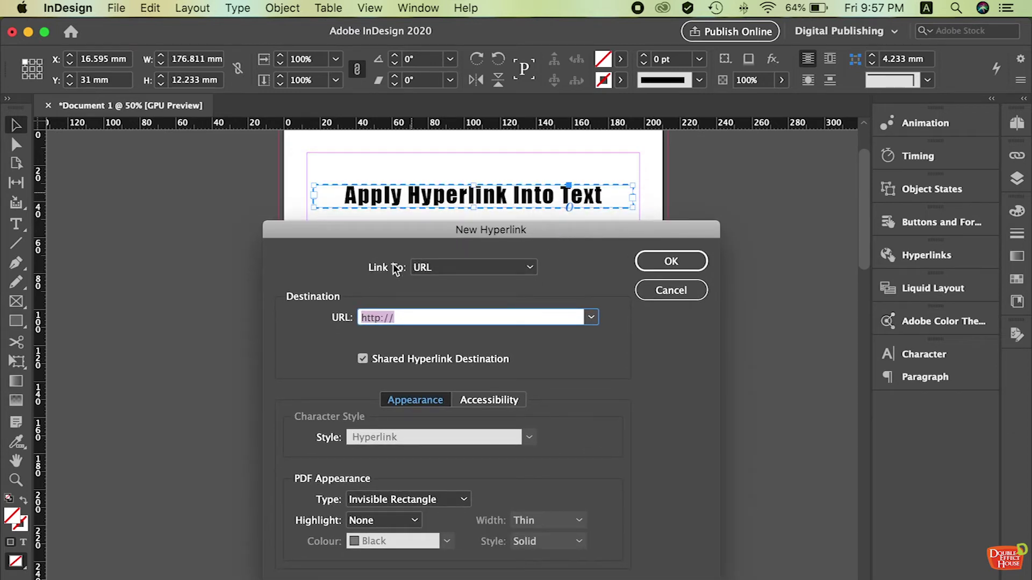
left_click(435, 319)
left_click_drag(423, 317, 336, 320)
left_click(436, 272)
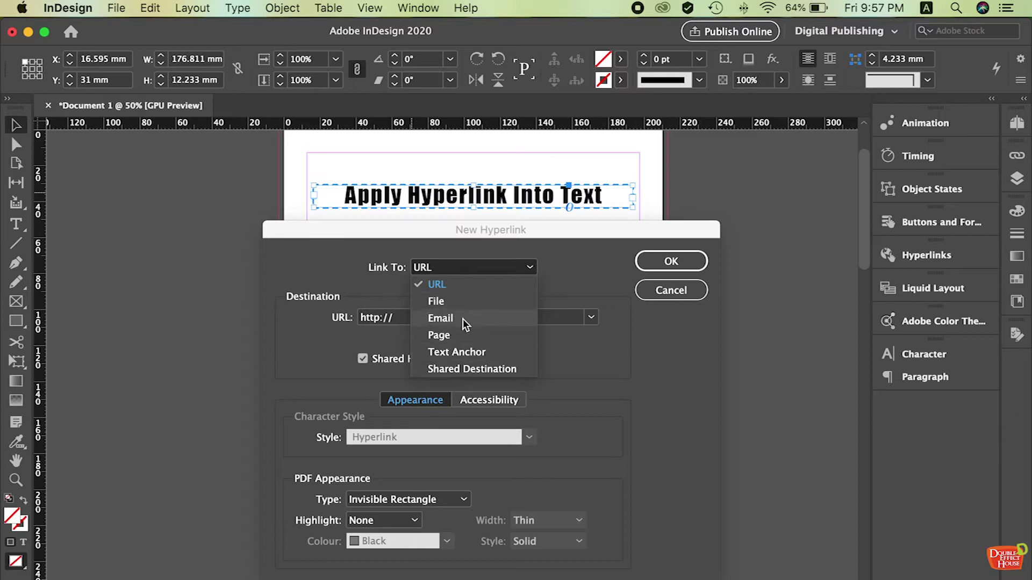
left_click(569, 257)
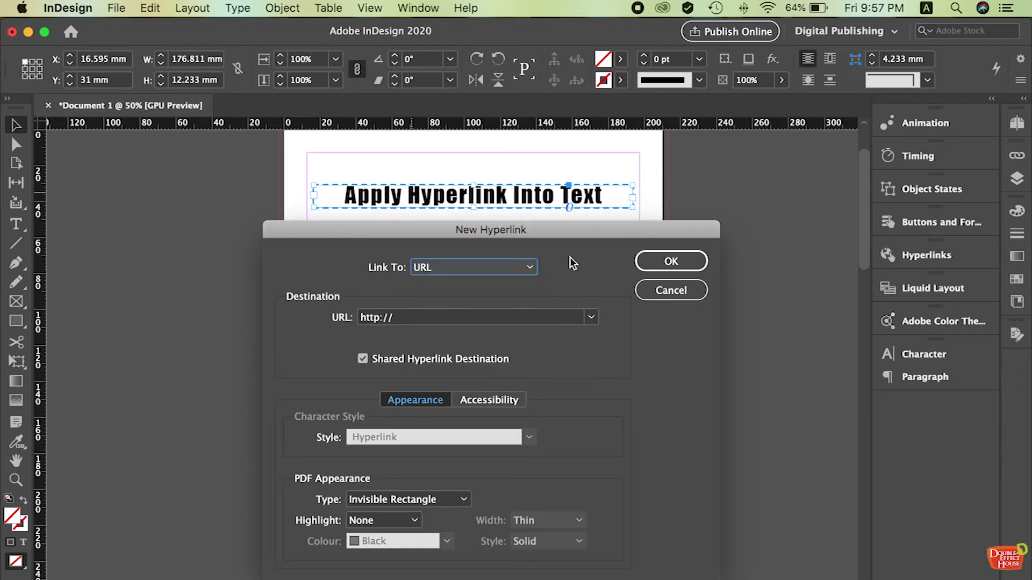
left_click(388, 319)
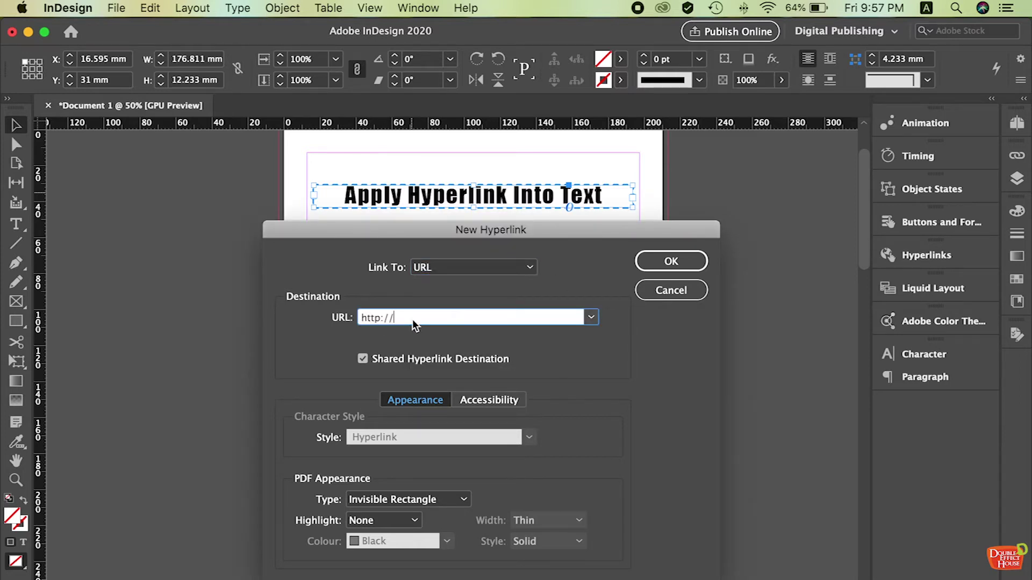
left_click(378, 318)
type("s")
left_click(424, 321)
type("www.dehtraining.com")
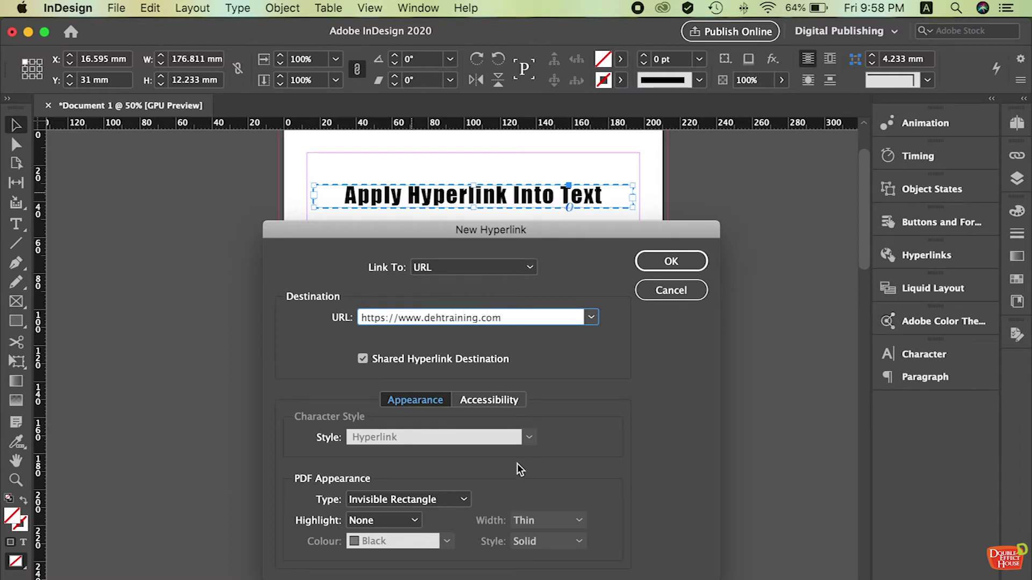
left_click(662, 266)
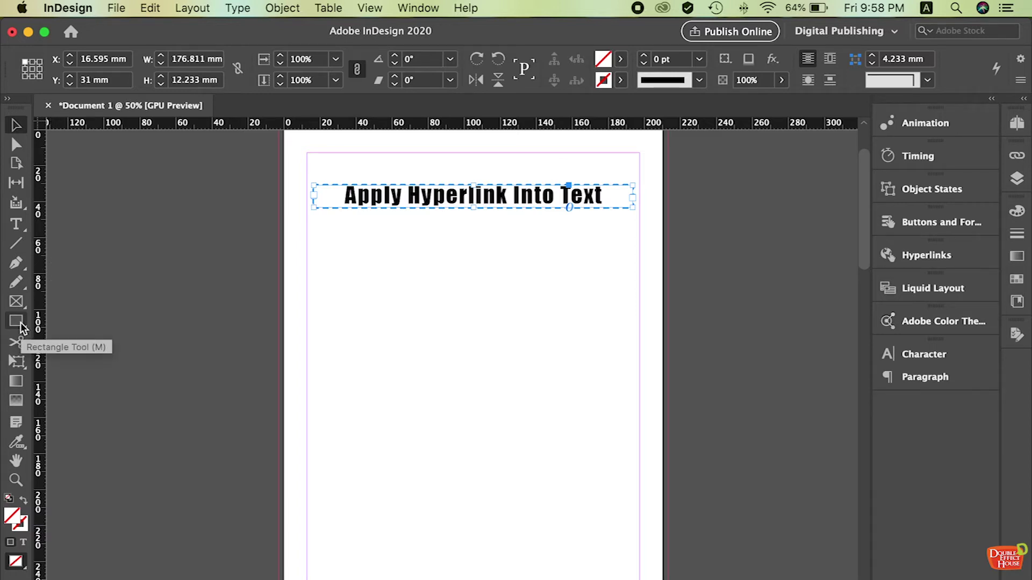
Draw a wide rectangle below the heading and zoom the page to 100%.
left_click_drag(21, 326, 123, 338)
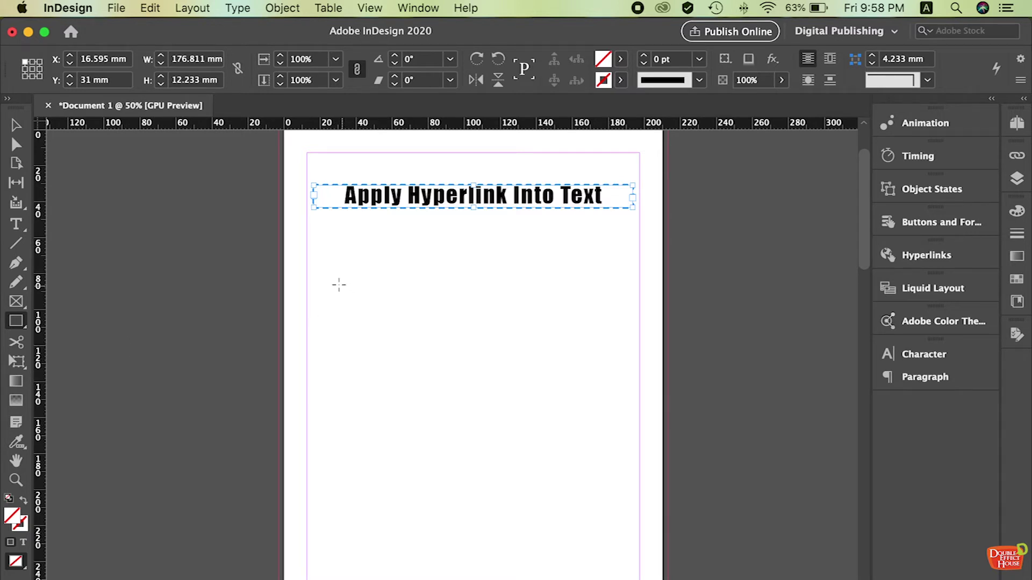
left_click_drag(335, 283, 458, 311)
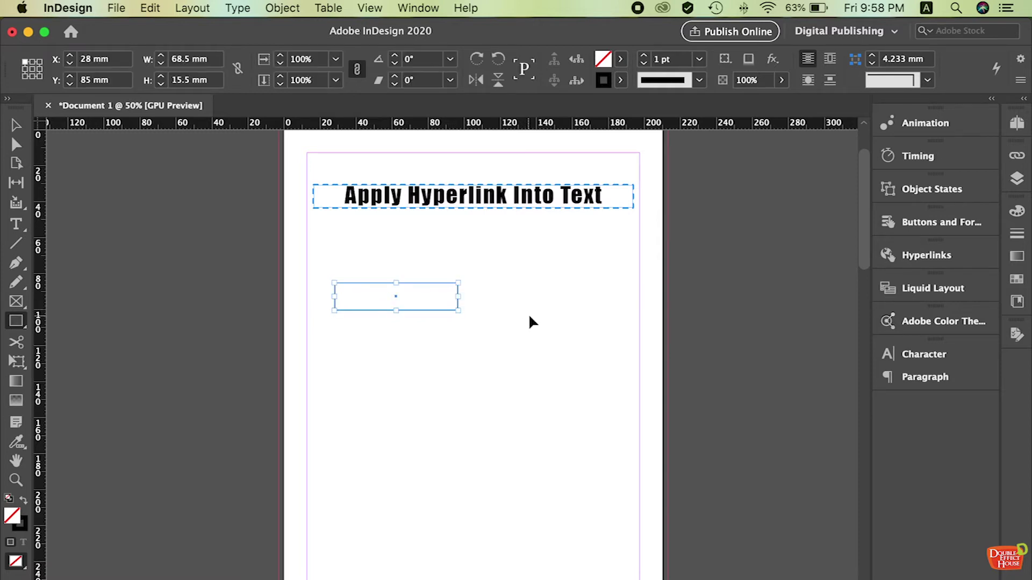
key("super+equal")
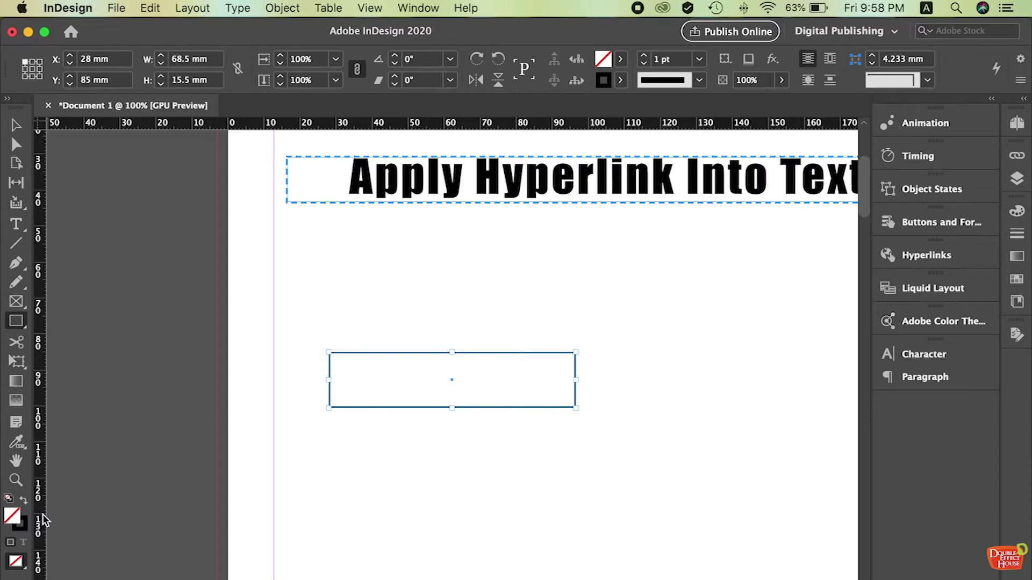
Fill the rectangle with the C=0 M=0 Y=100 K=0 yellow swatch, with no outline.
left_click(24, 501)
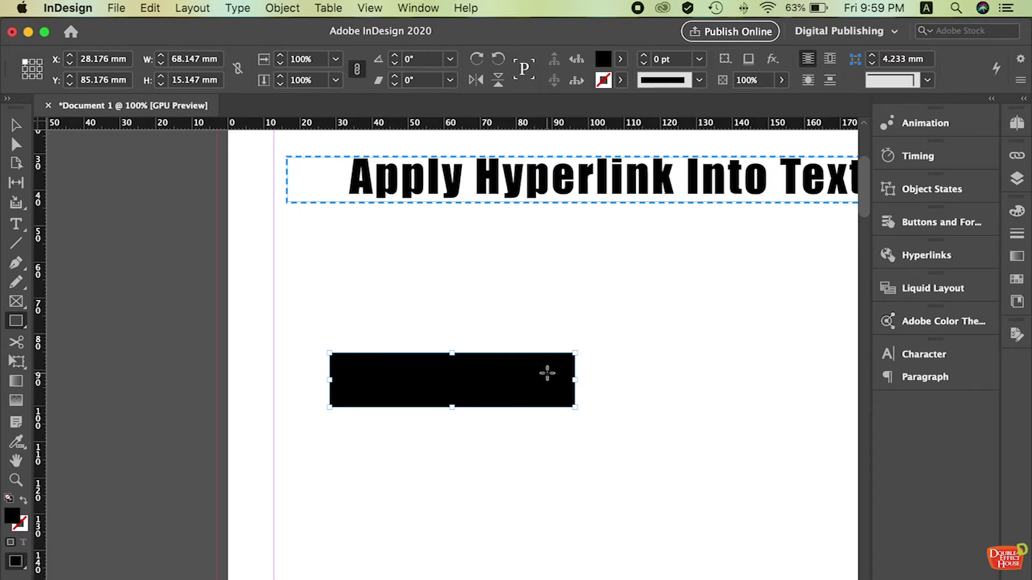
left_click(619, 60)
scroll(505, 192, "down", 2)
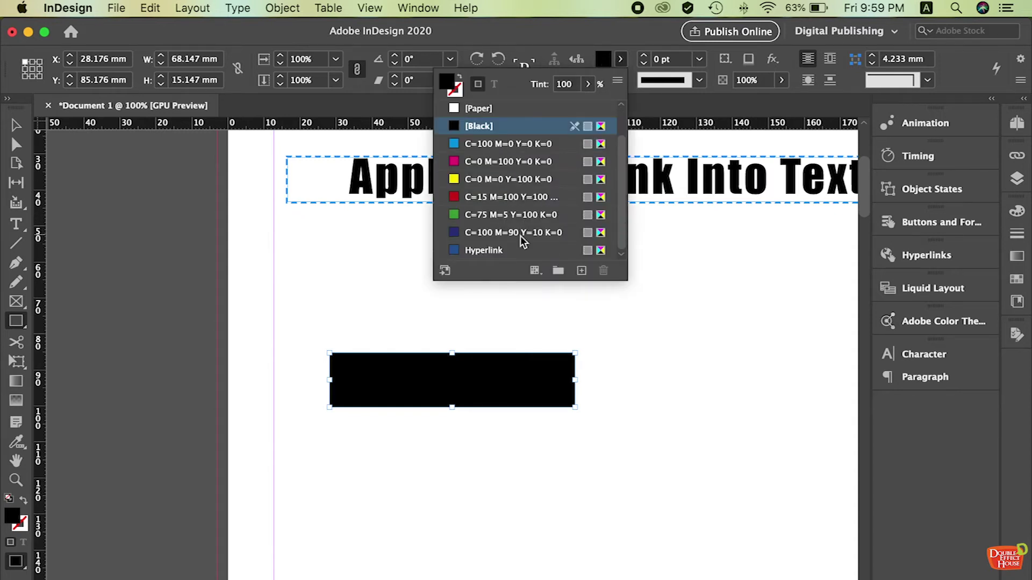
left_click(484, 179)
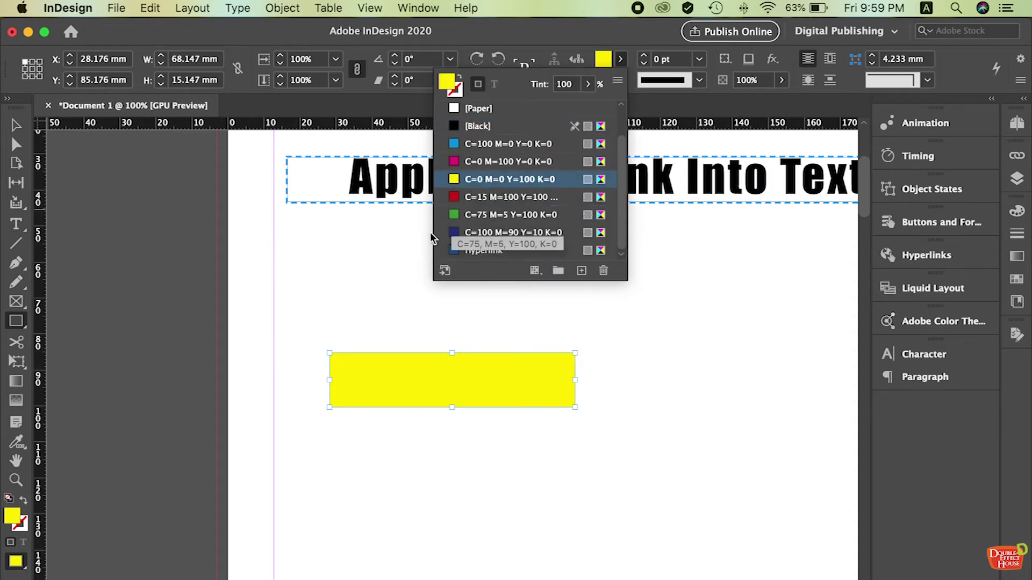
left_click(15, 125)
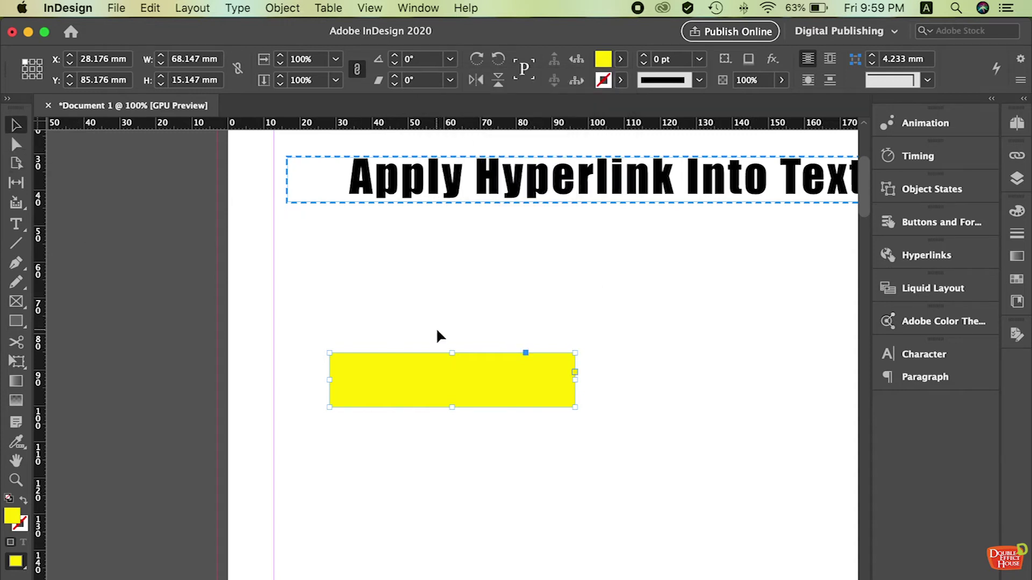
left_click(436, 327)
left_click(427, 369)
left_click(441, 319)
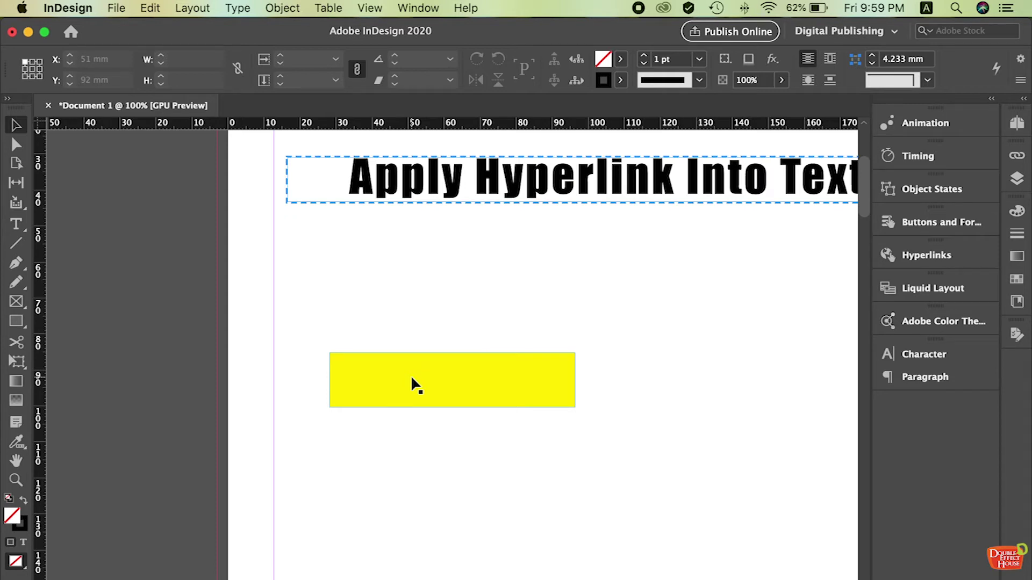
Draw a text frame over the yellow rectangle and type 'Call us now'.
left_click(449, 383)
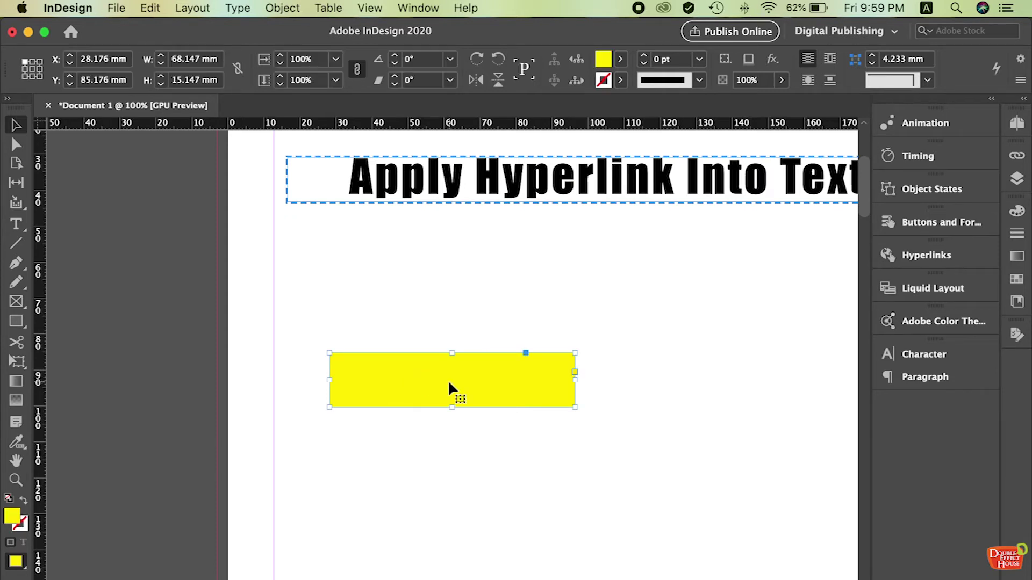
left_click(16, 224)
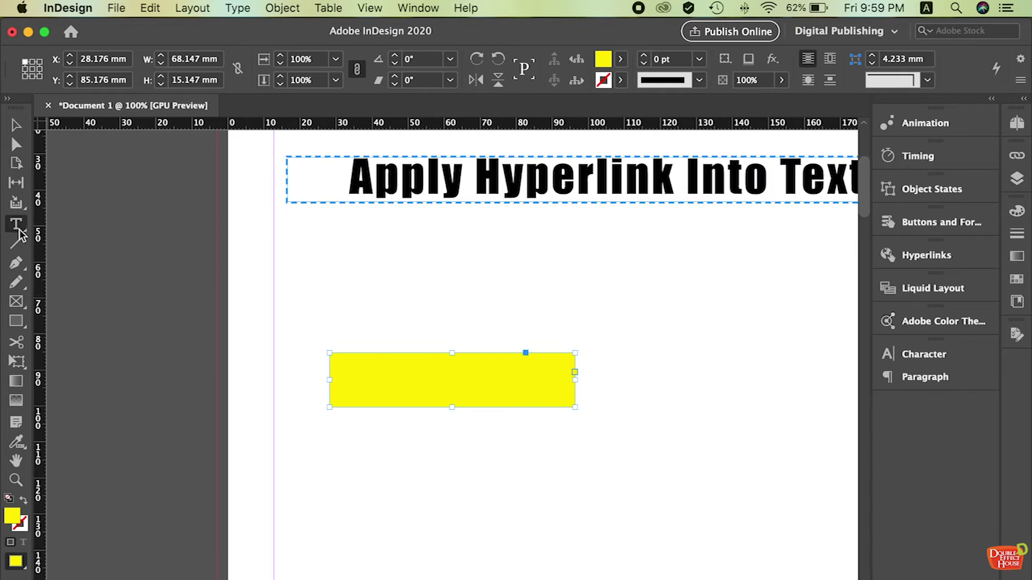
left_click_drag(330, 354, 575, 410)
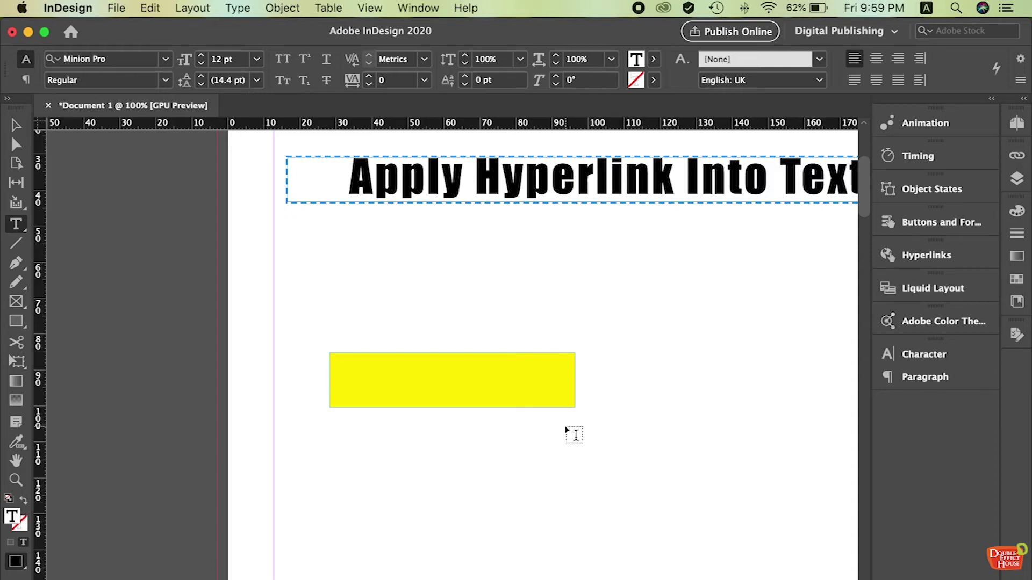
type("Call us now")
Format the 'Call us now' text as 24 pt Impact, centre-aligned.
left_click_drag(429, 361, 326, 363)
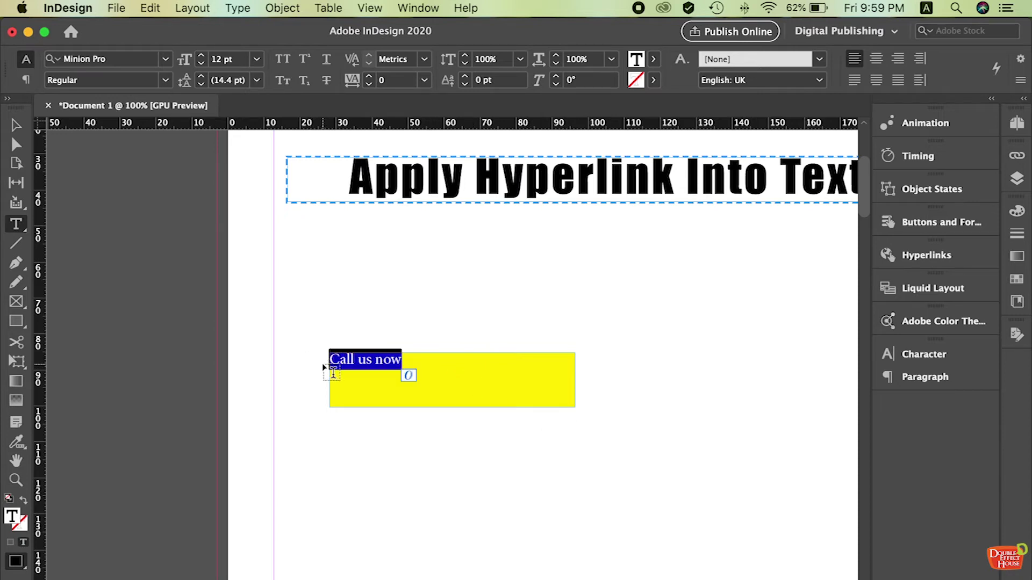
key("super+t")
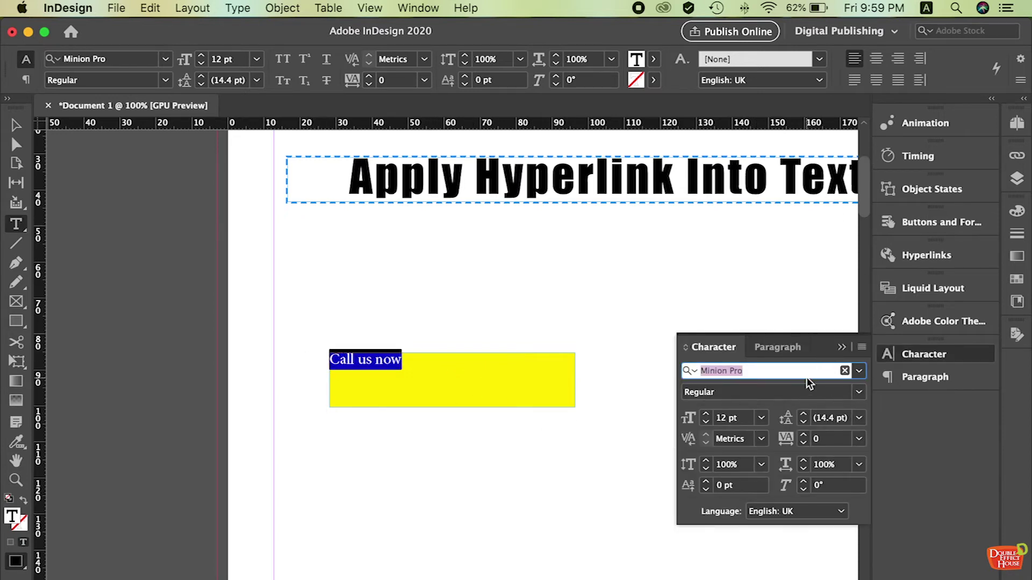
type("im")
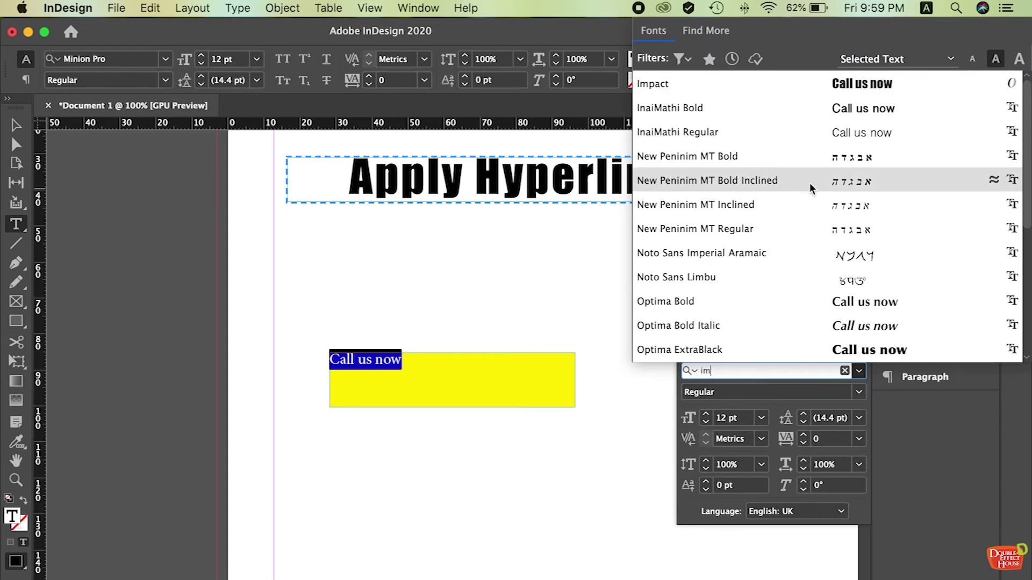
left_click(838, 83)
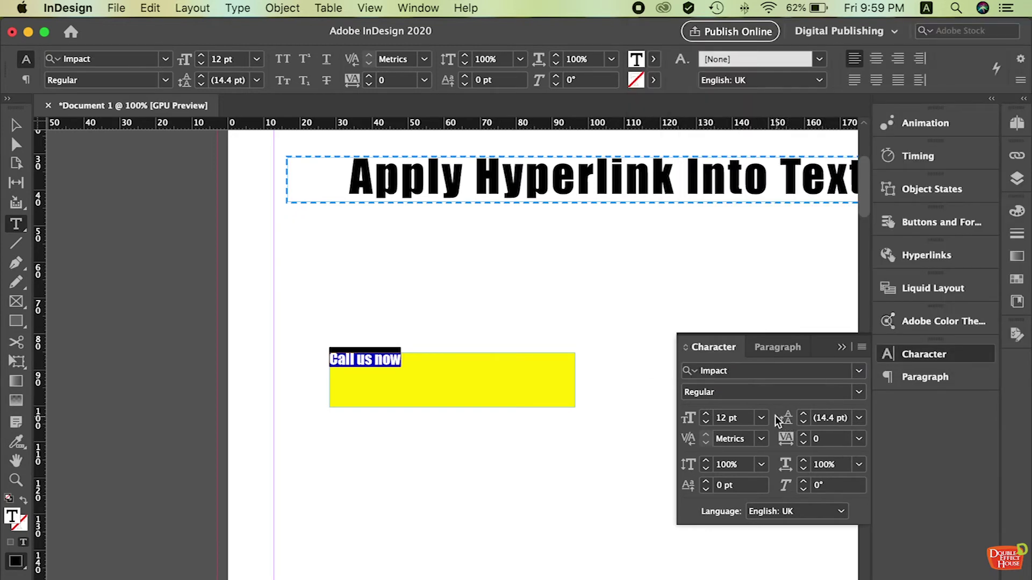
left_click(761, 417)
left_click(760, 318)
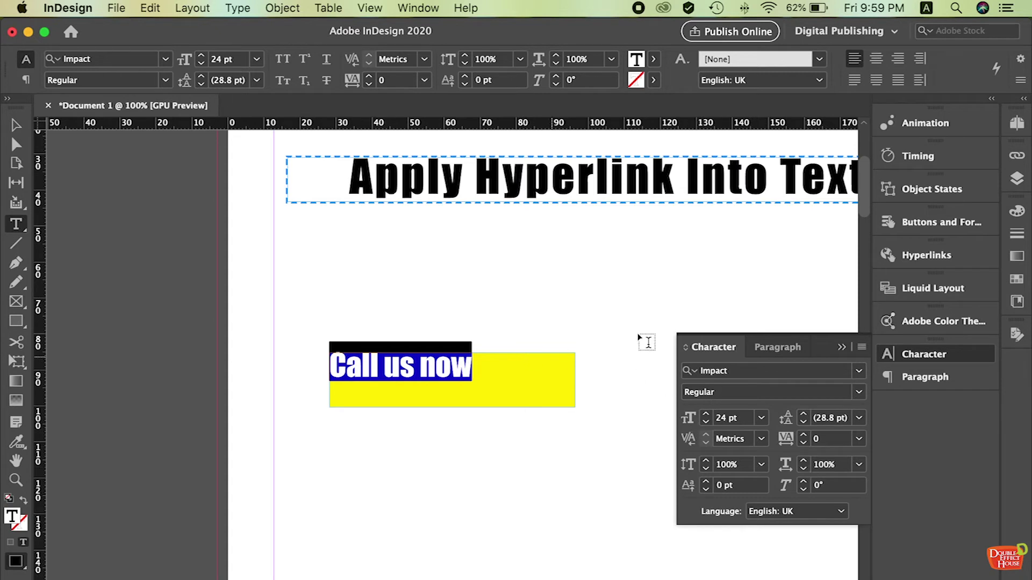
left_click(778, 348)
left_click(711, 372)
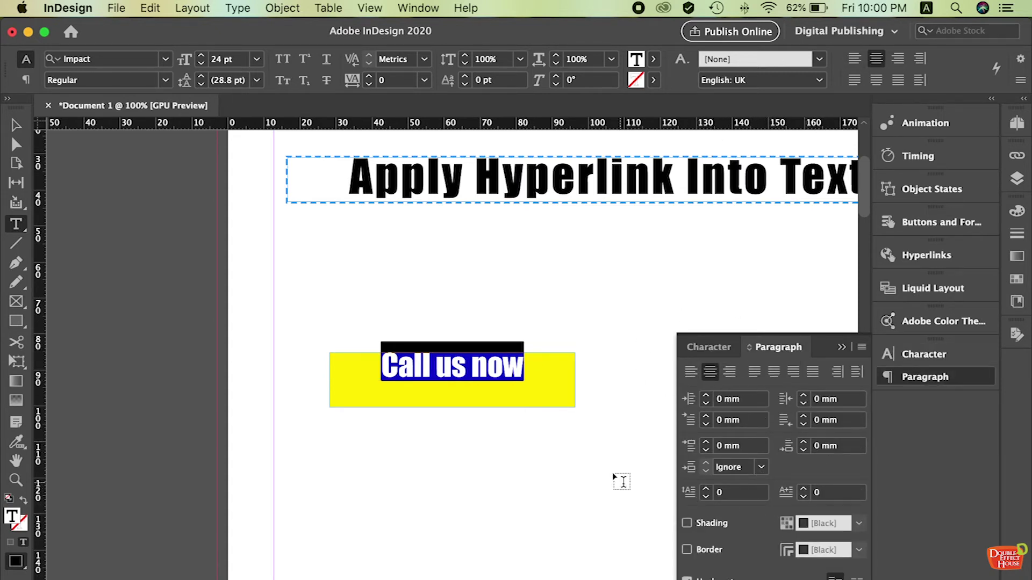
left_click(14, 127)
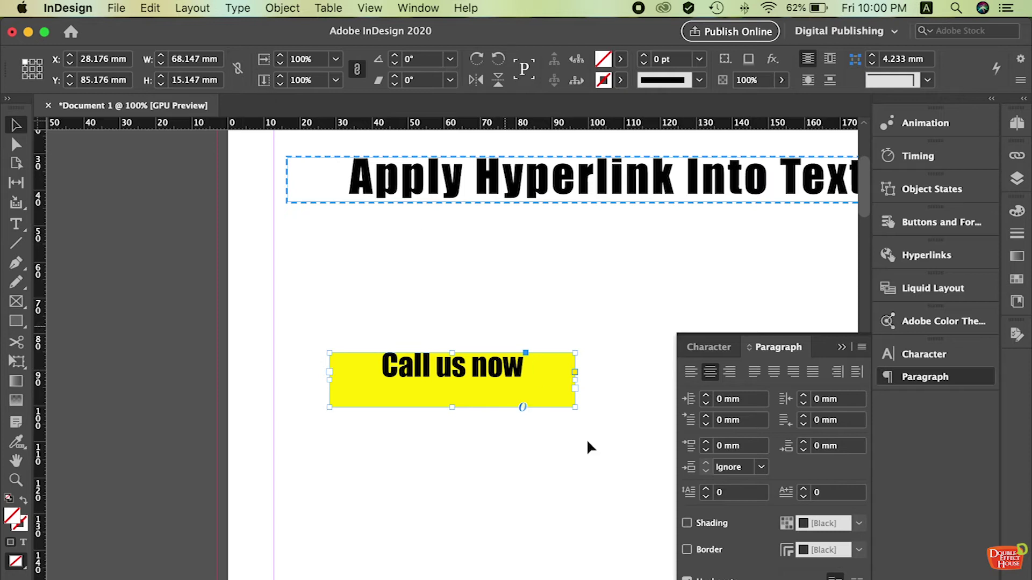
Fit the 'Call us now' frame to its text and position it on the yellow box.
left_click_drag(540, 396, 568, 380)
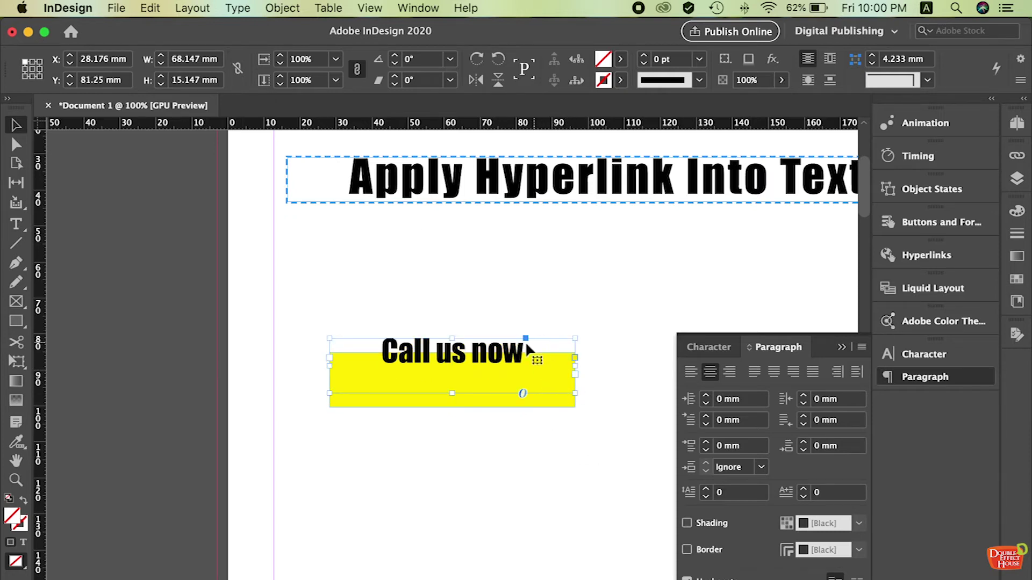
left_click_drag(528, 349, 505, 465)
double_click(573, 491)
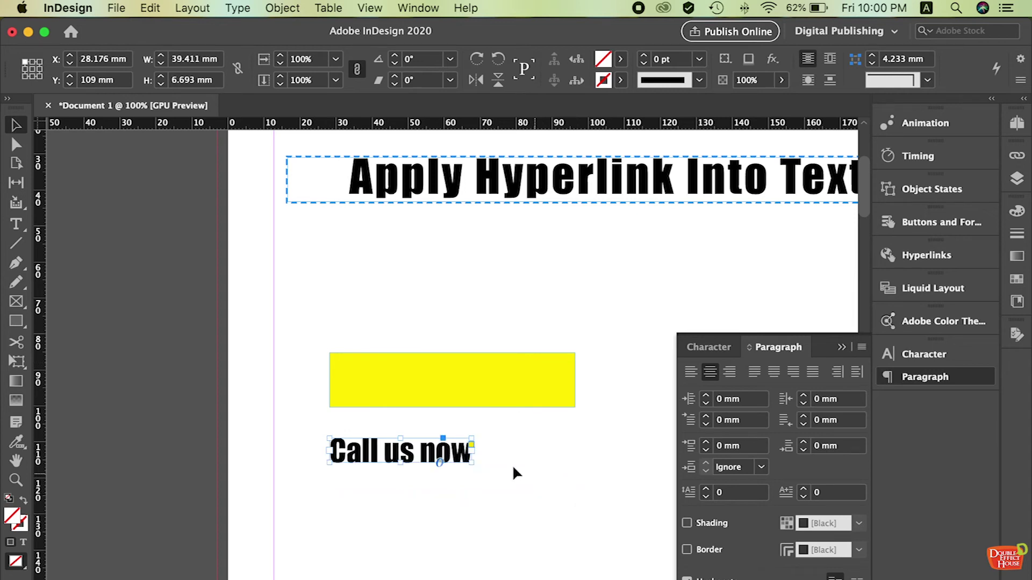
left_click_drag(422, 453, 469, 388)
left_click(558, 438)
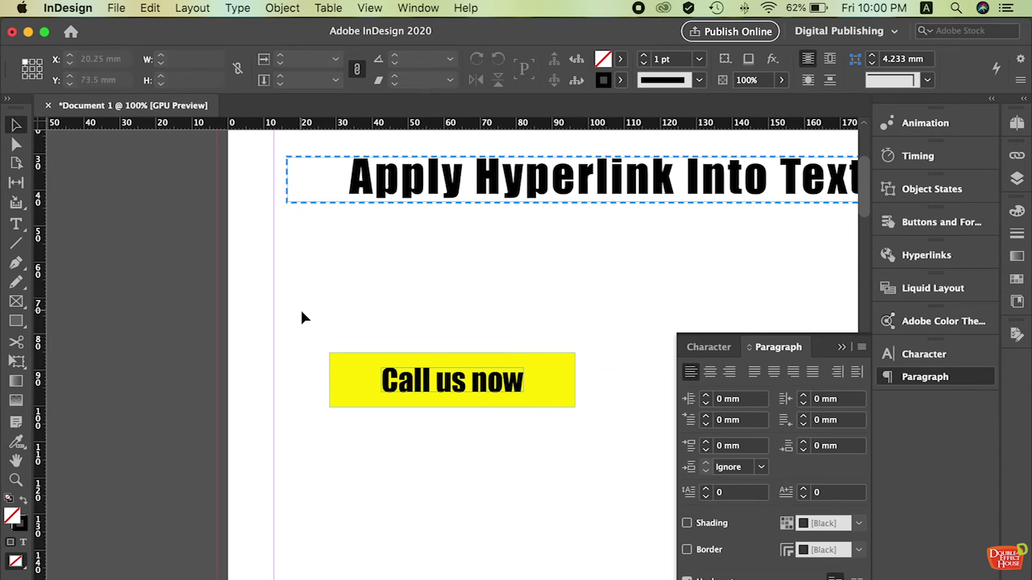
Select the yellow box together with its label and group them.
left_click_drag(301, 312, 537, 466)
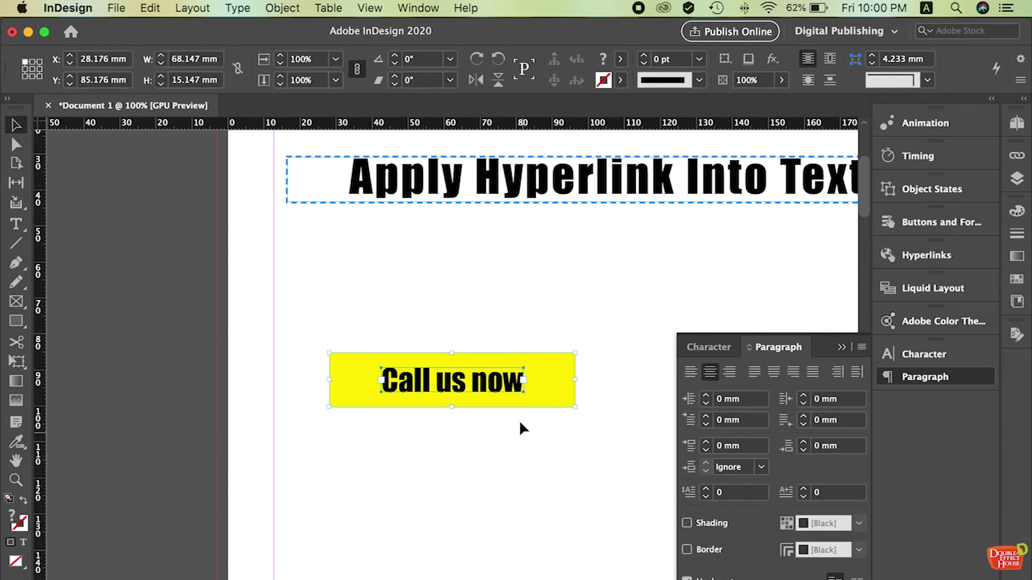
right_click(541, 380)
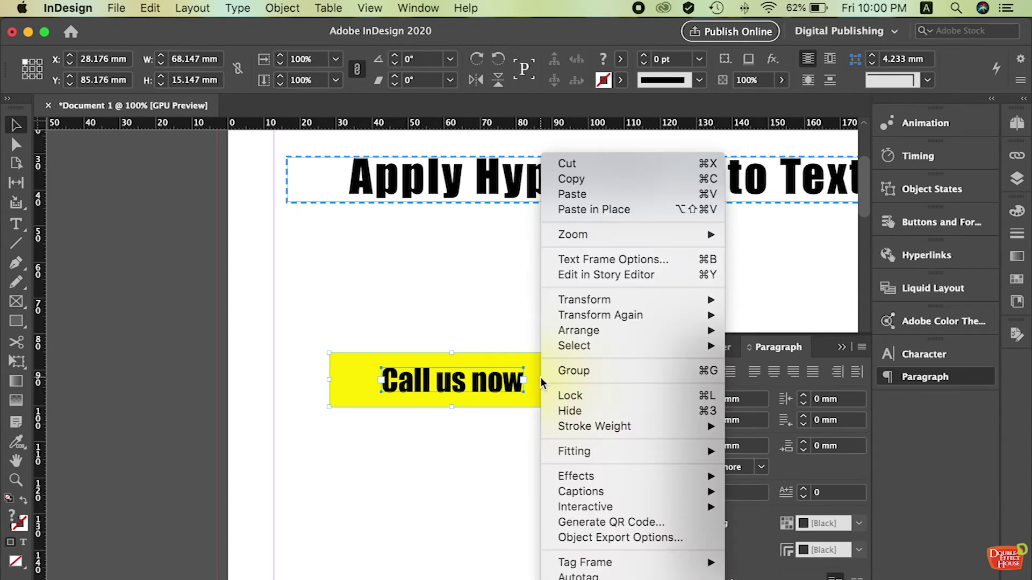
left_click(712, 374)
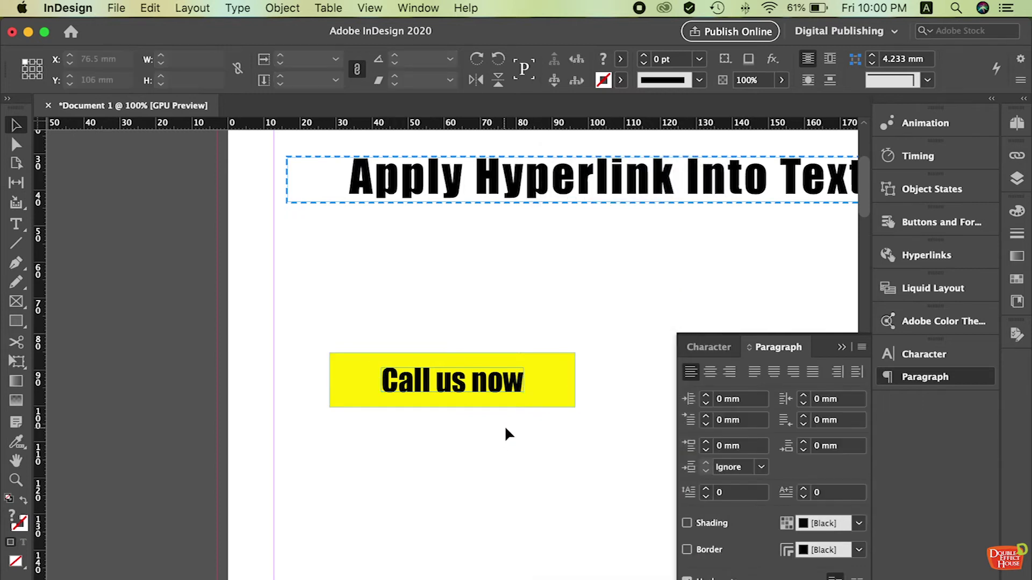
Convert the grouped yellow box into an interactive button.
left_click(549, 384)
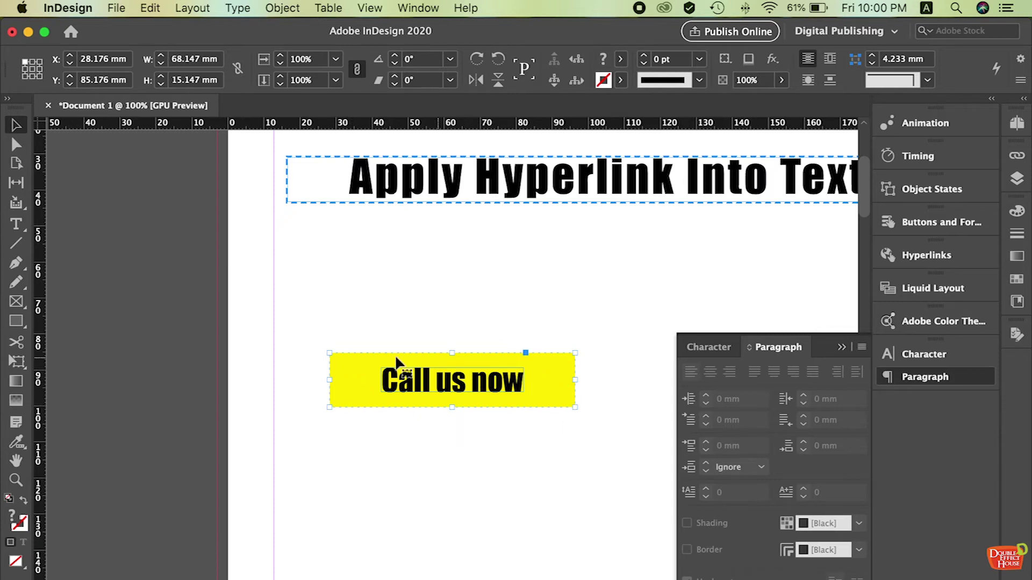
right_click(543, 379)
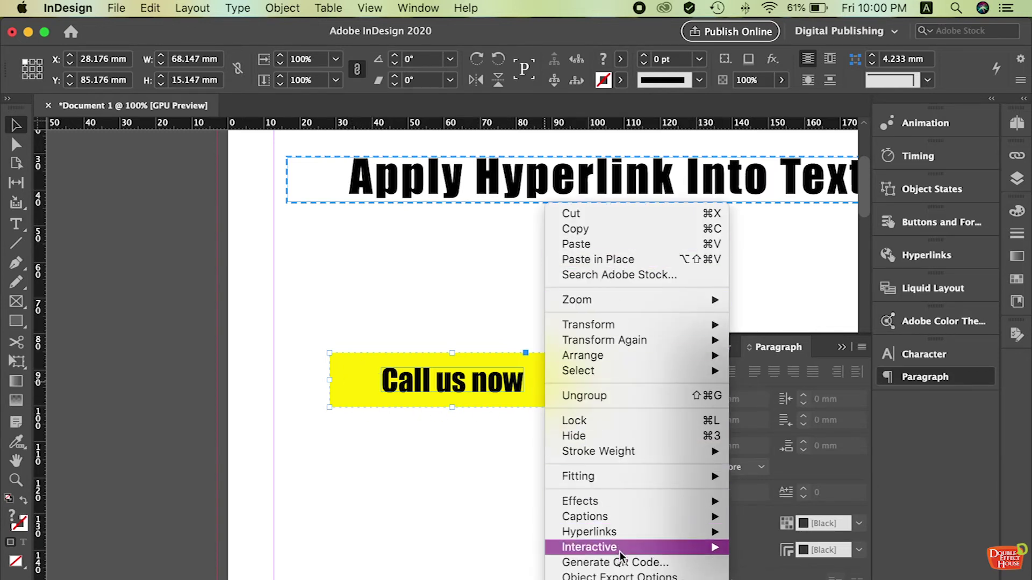
mouse_move(621, 555)
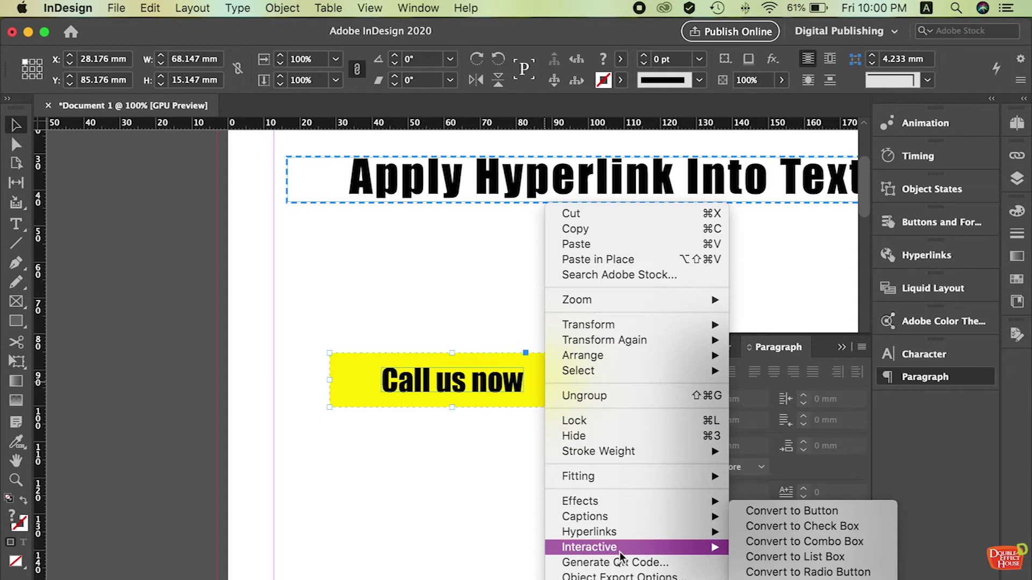
left_click(770, 512)
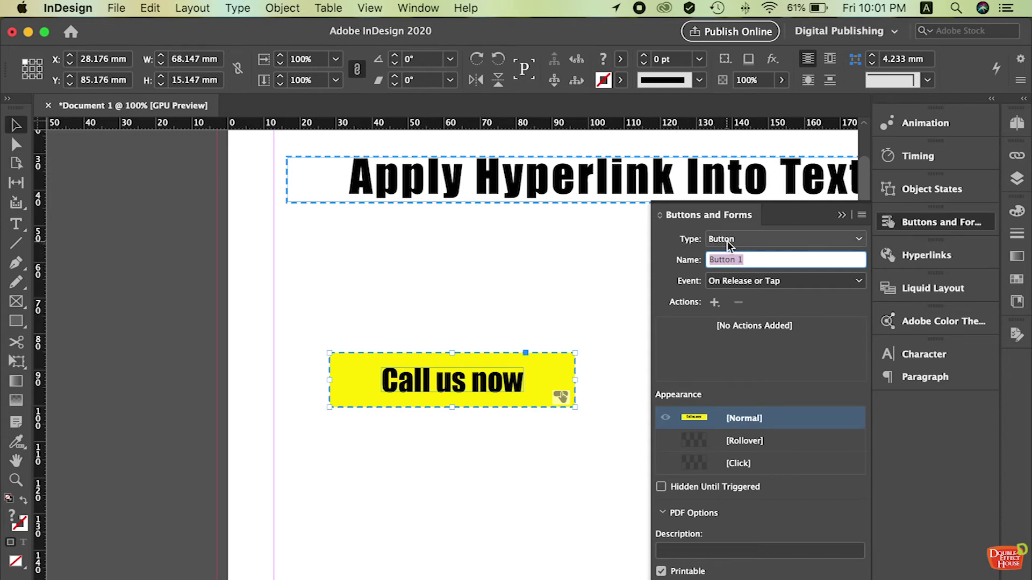
Keep the type as Button, name it 'Call us now', and set its event to On Click.
left_click(760, 240)
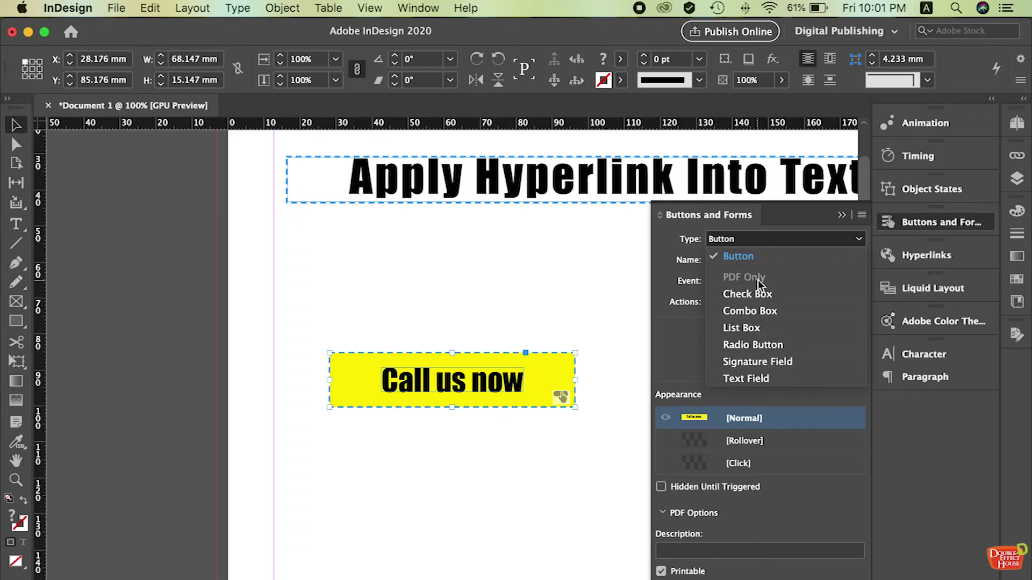
left_click(750, 240)
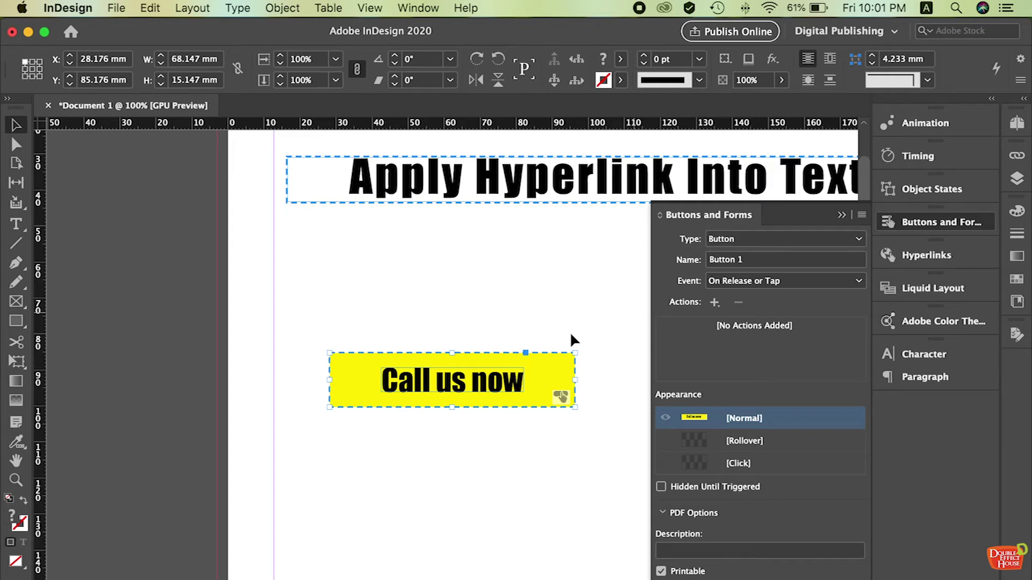
left_click(769, 262)
left_click_drag(726, 260, 708, 260)
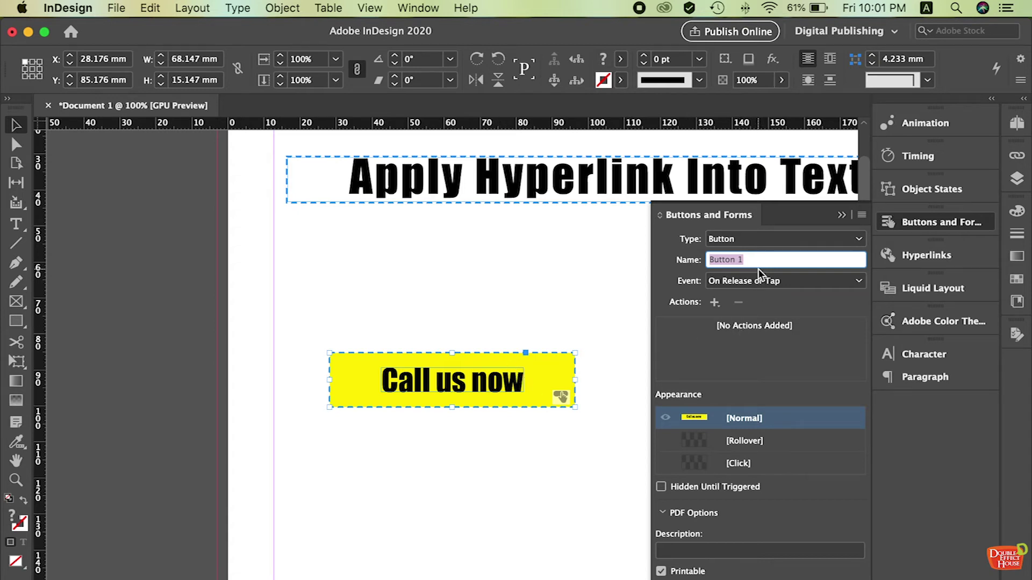
type("Call us now")
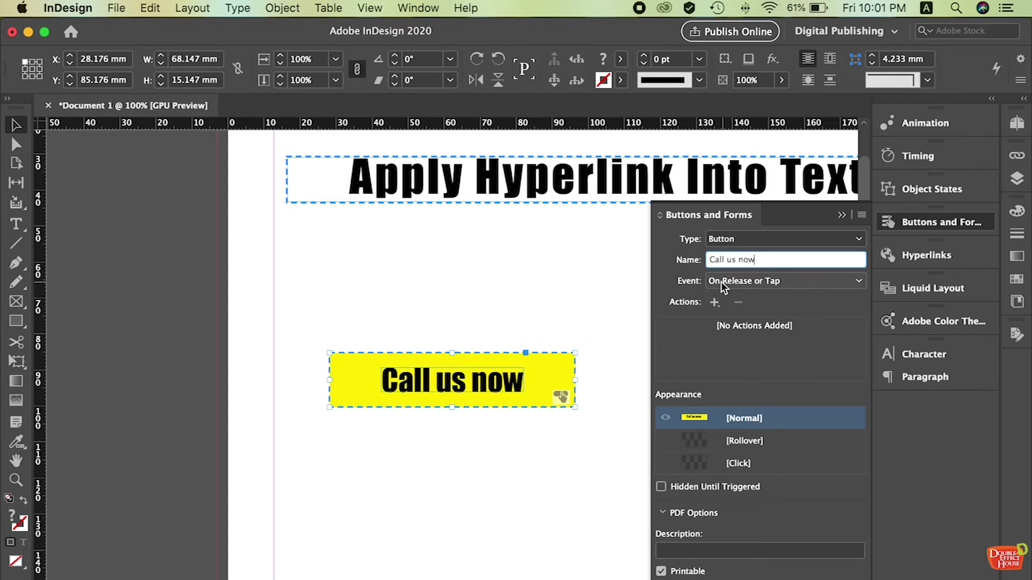
left_click(760, 281)
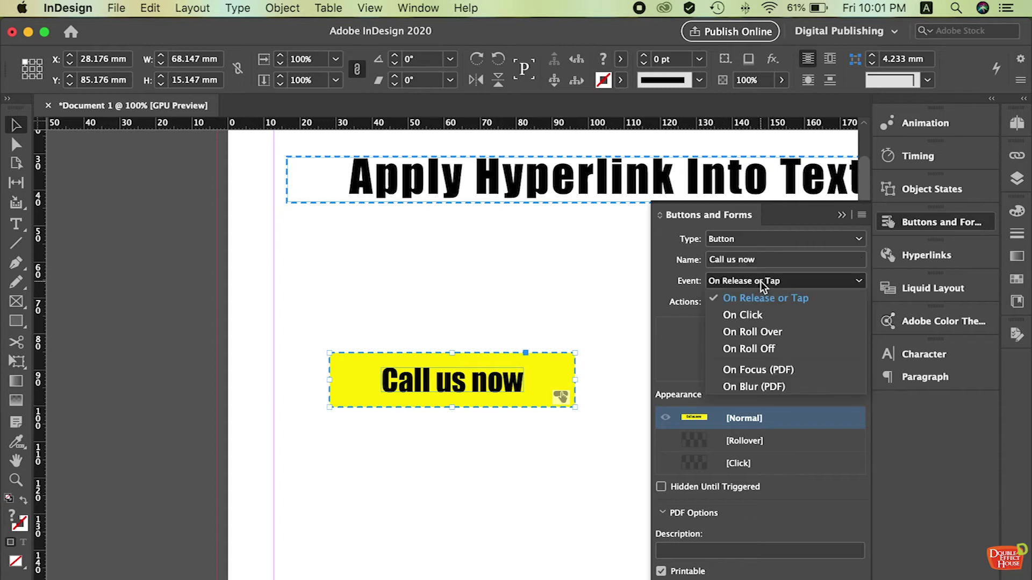
left_click(763, 317)
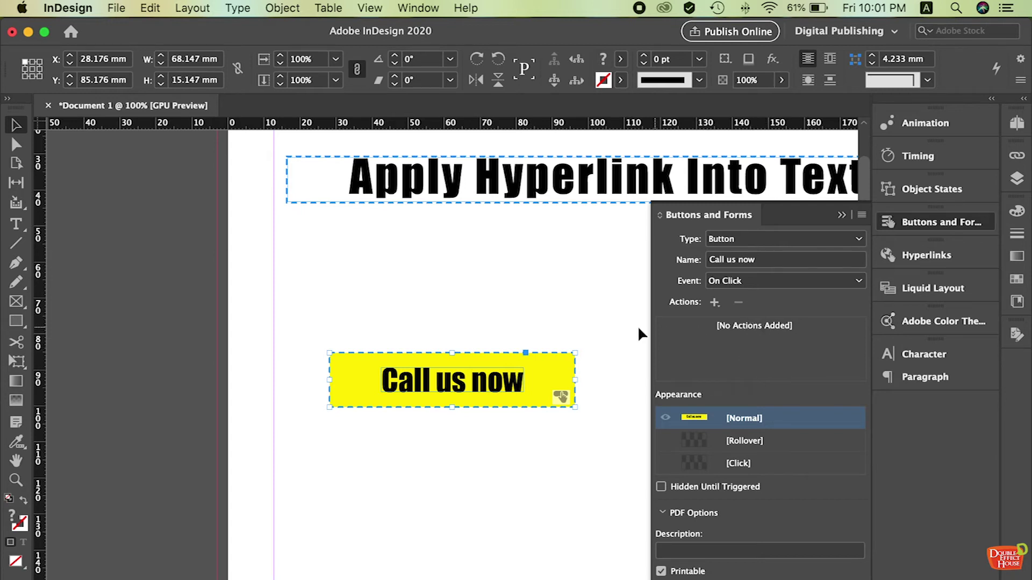
left_click(715, 304)
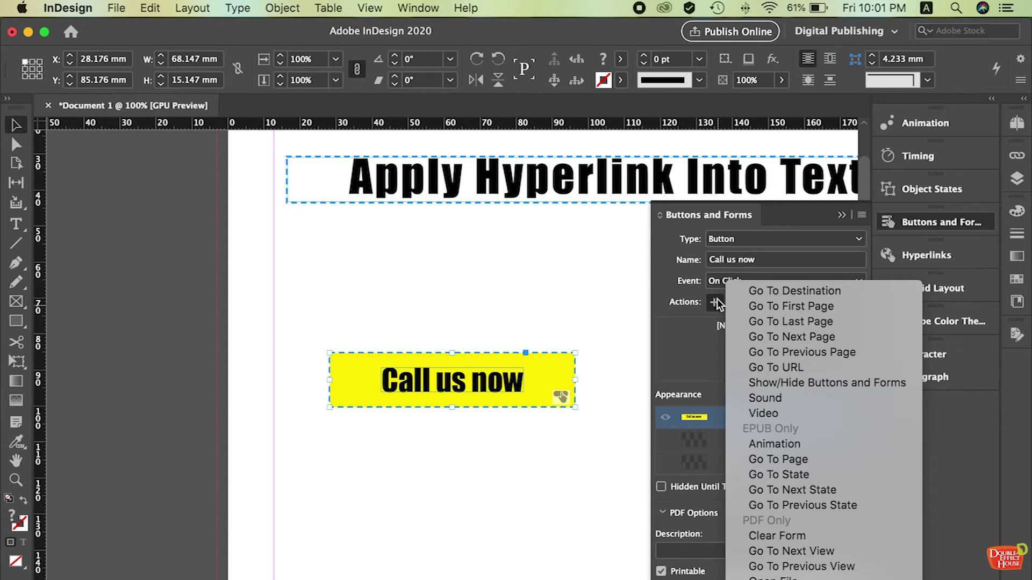
left_click(749, 368)
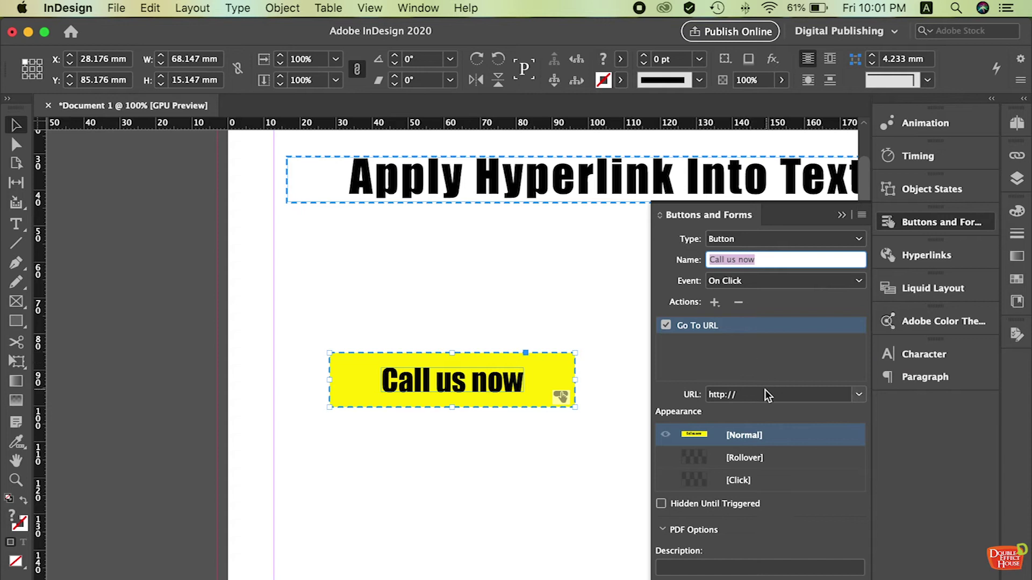
left_click(759, 394)
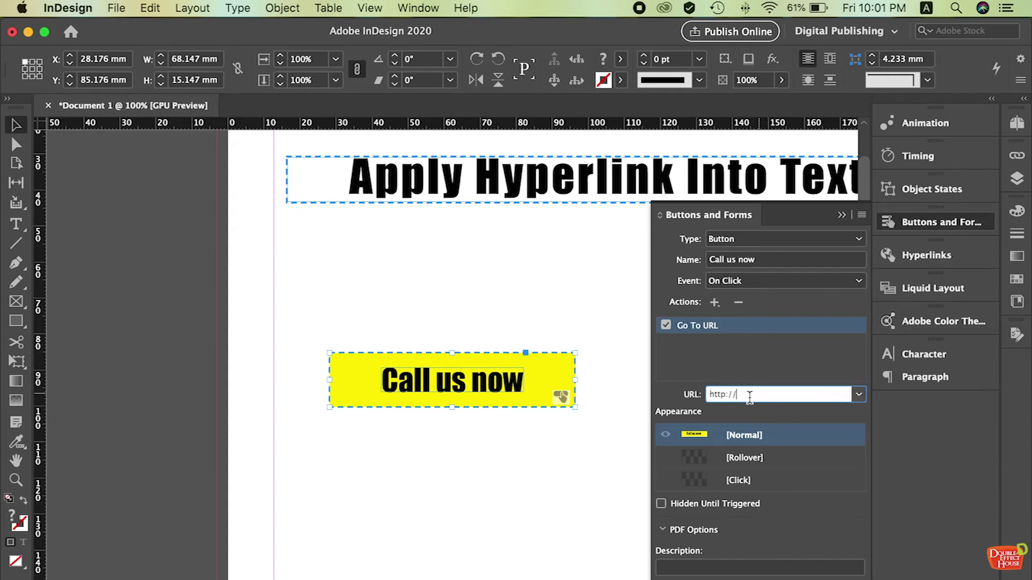
left_click(721, 392)
type("s")
left_click(756, 395)
type("web.whst")
type("pp.com")
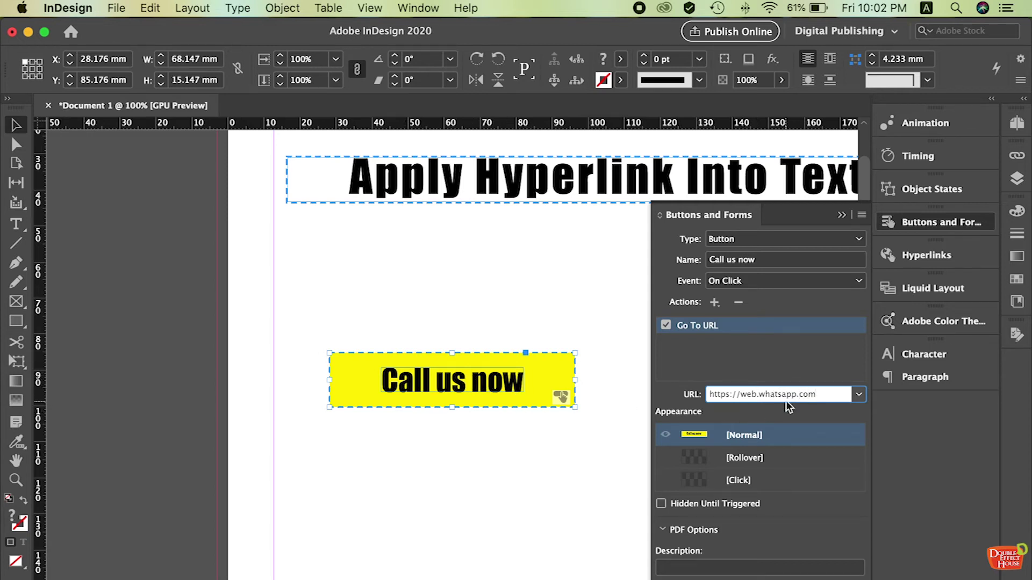
left_click_drag(824, 396, 709, 396)
left_click(757, 395)
left_click_drag(819, 394, 689, 398)
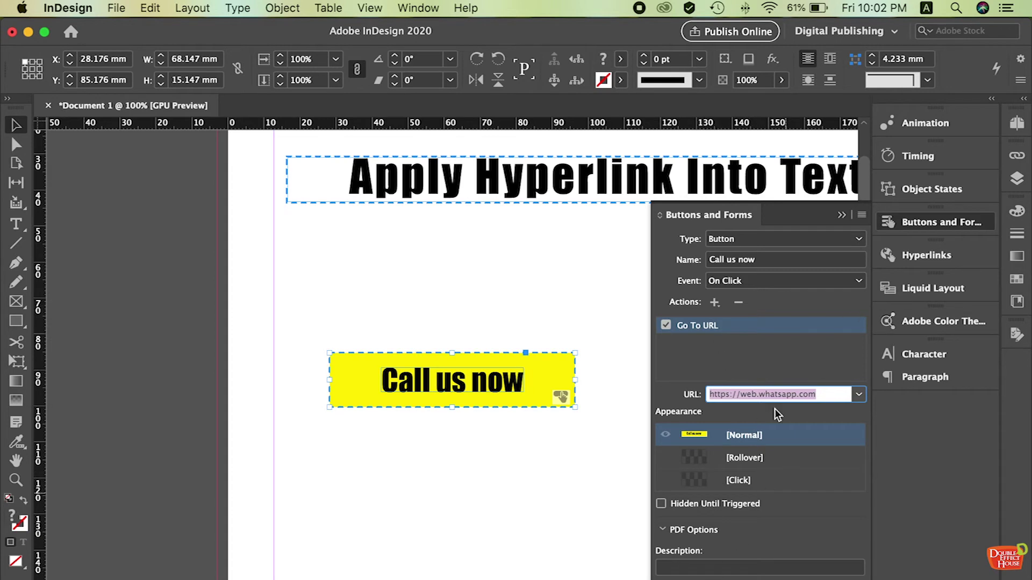
Enter 'Telephone' as the button's PDF Options description.
left_click(691, 569)
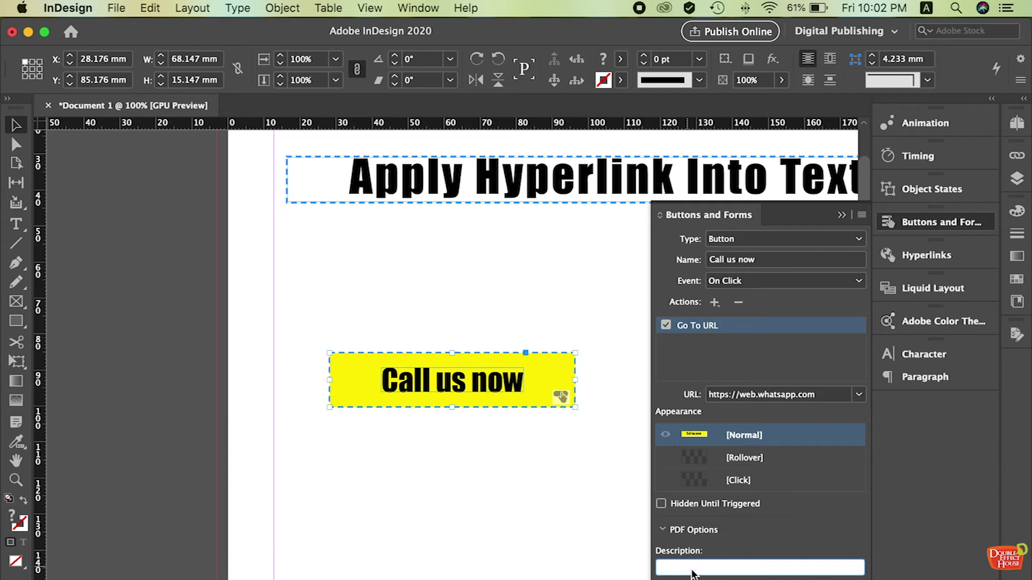
type("Telephone")
left_click(659, 530)
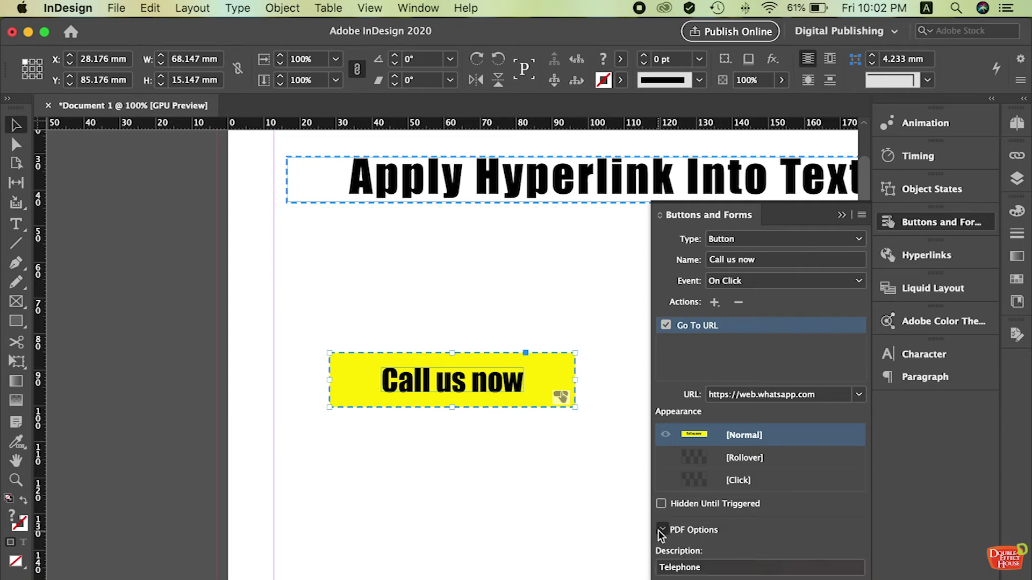
left_click(661, 530)
Collapse the Buttons and Forms panel into the dock to clear the page.
scroll(439, 328, "down", 1)
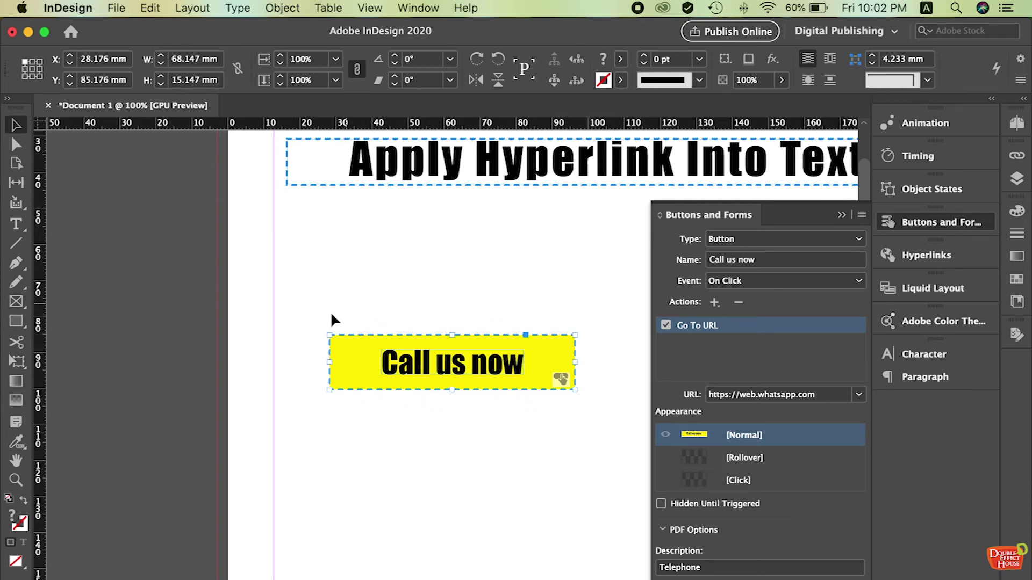
left_click(842, 215)
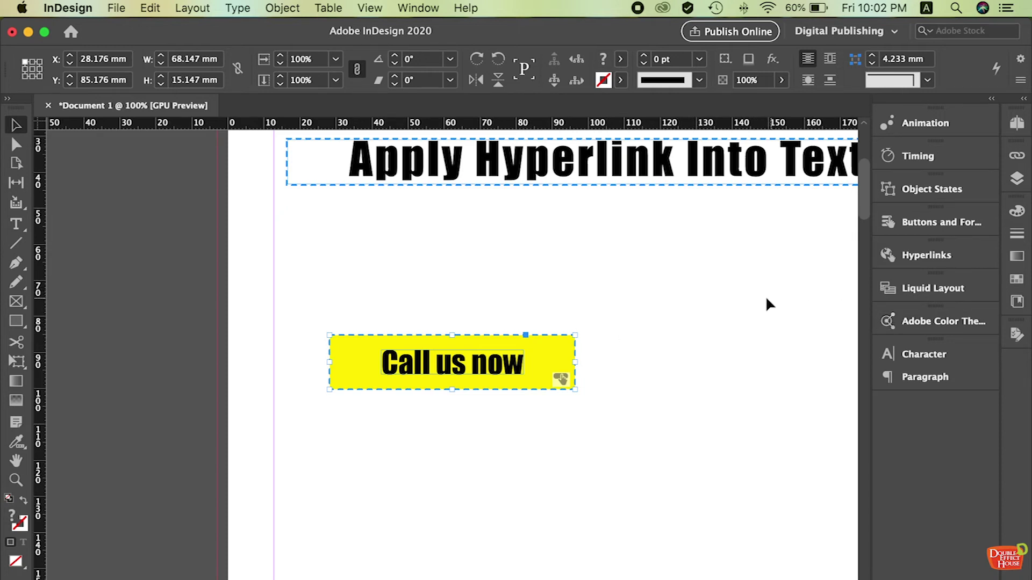
Show the Pages panel from the Window menu and go to blank page 2.
left_click(444, 8)
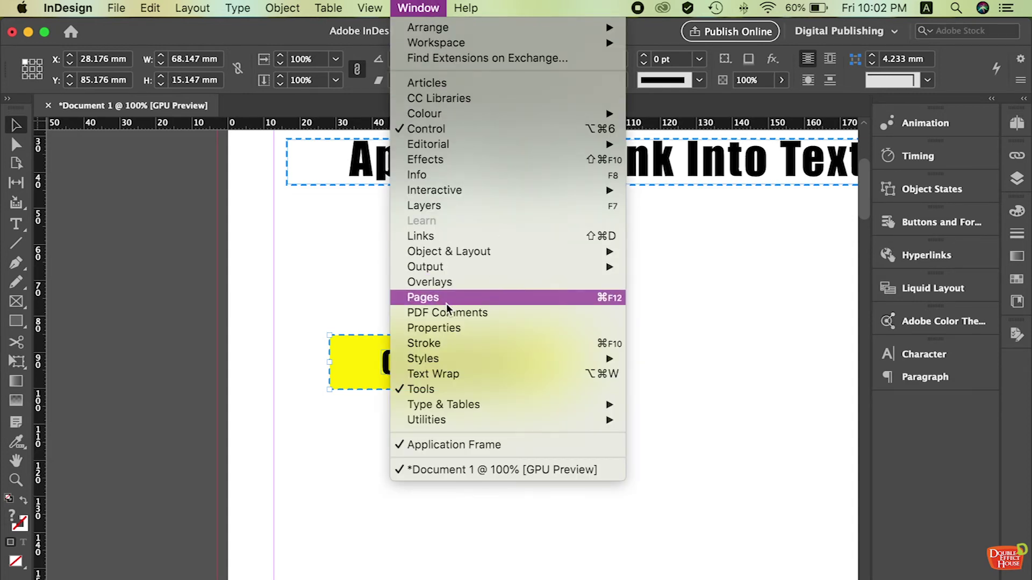
left_click(492, 296)
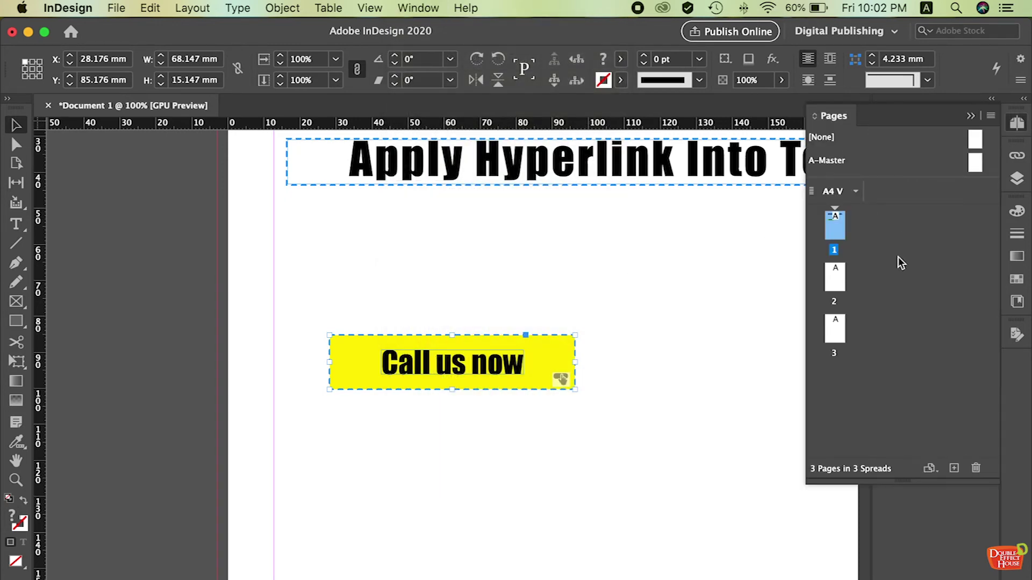
left_click(836, 276)
left_click(834, 329)
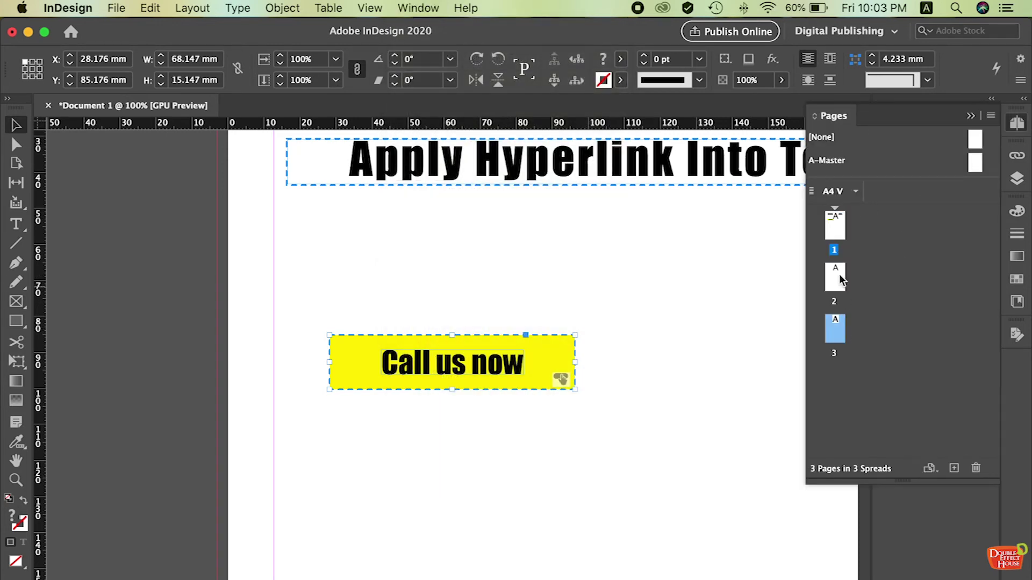
double_click(832, 227)
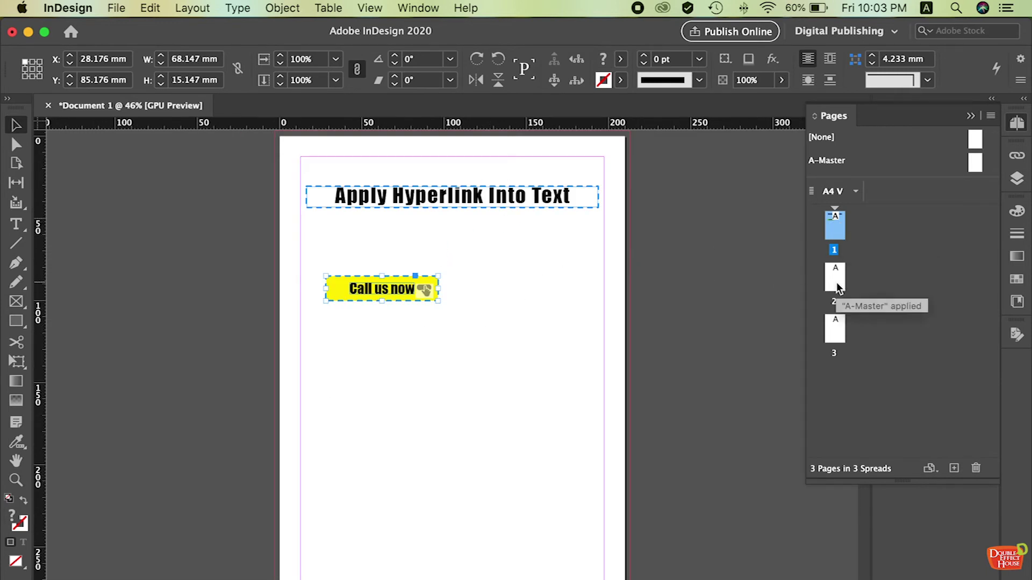
double_click(836, 285)
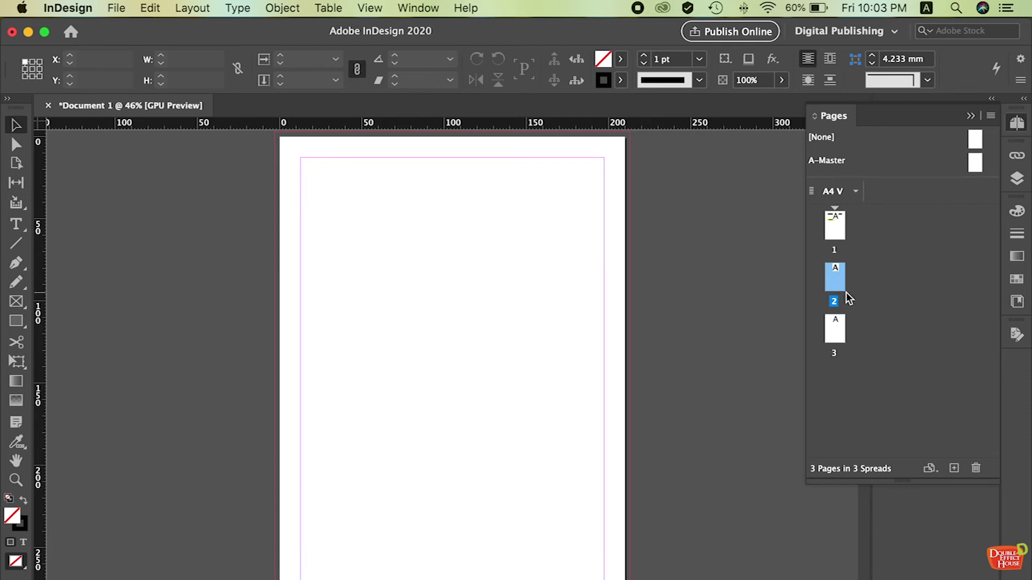
Draw a text frame at the top of page 2 holding the 'Page 2' heading.
left_click(15, 228)
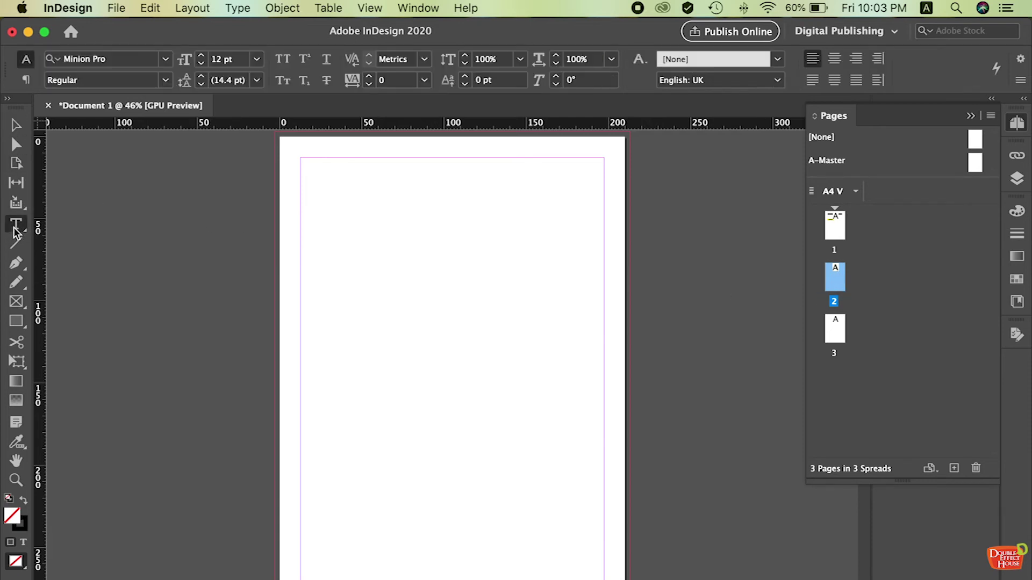
left_click_drag(305, 169, 604, 221)
type("Page 2")
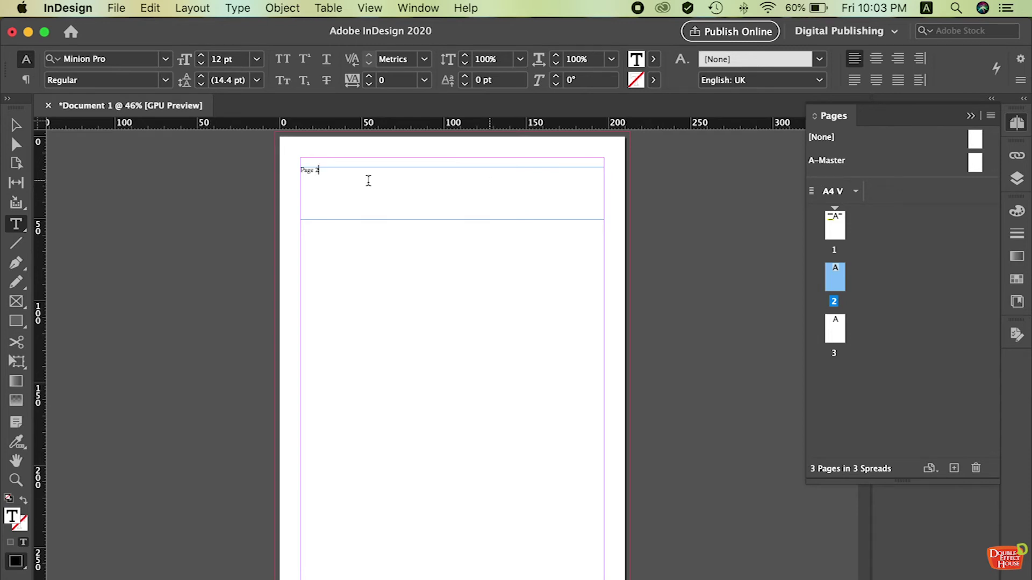
left_click(15, 125)
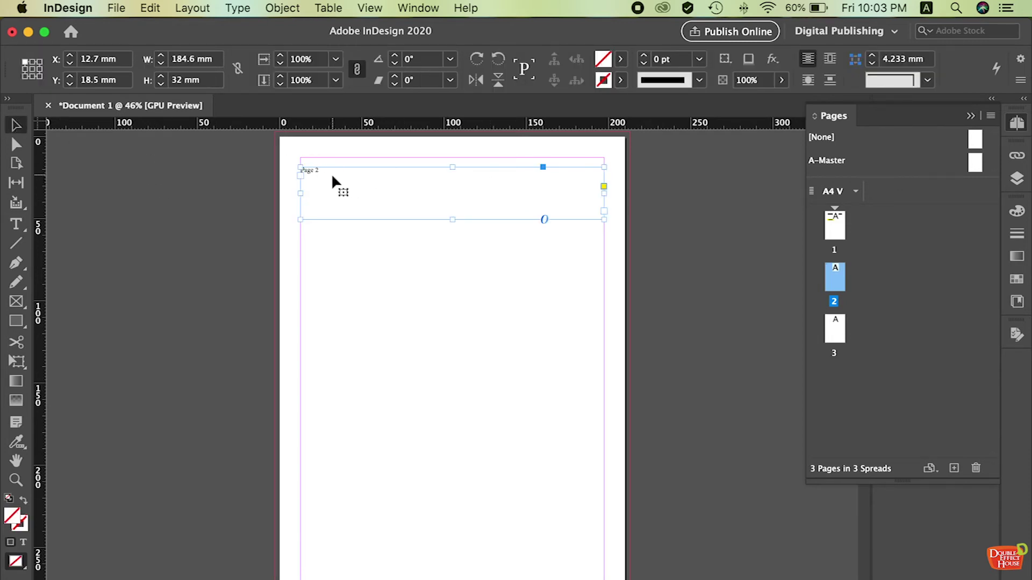
Format the Page 2 heading as 72 pt Impact.
key("super+t")
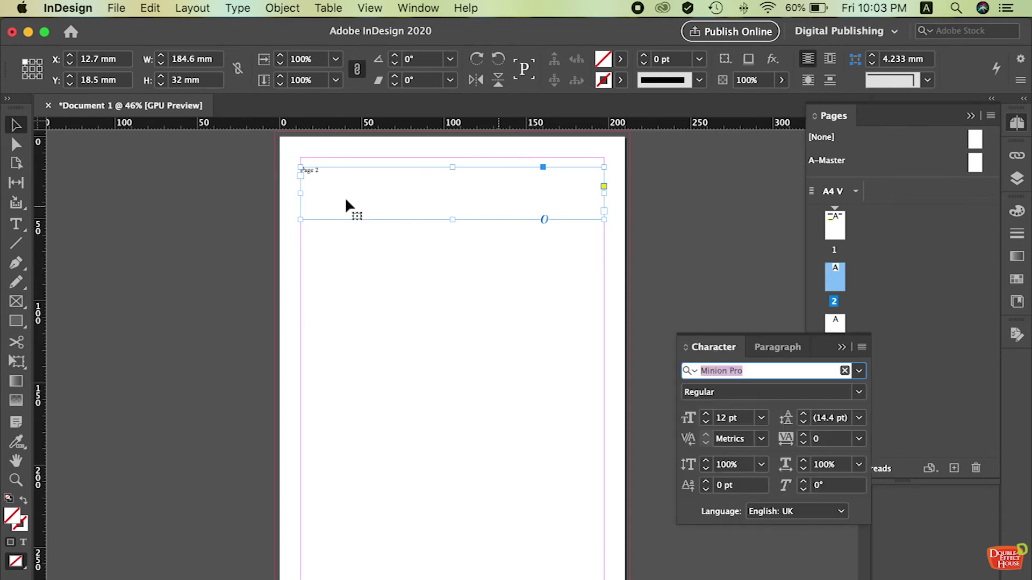
left_click(762, 419)
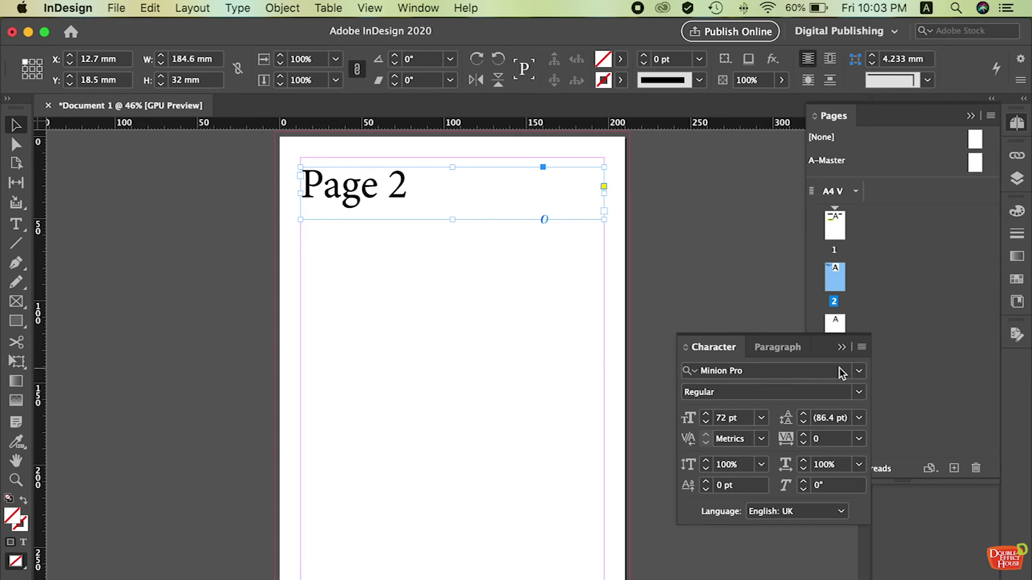
left_click(805, 371)
type("im")
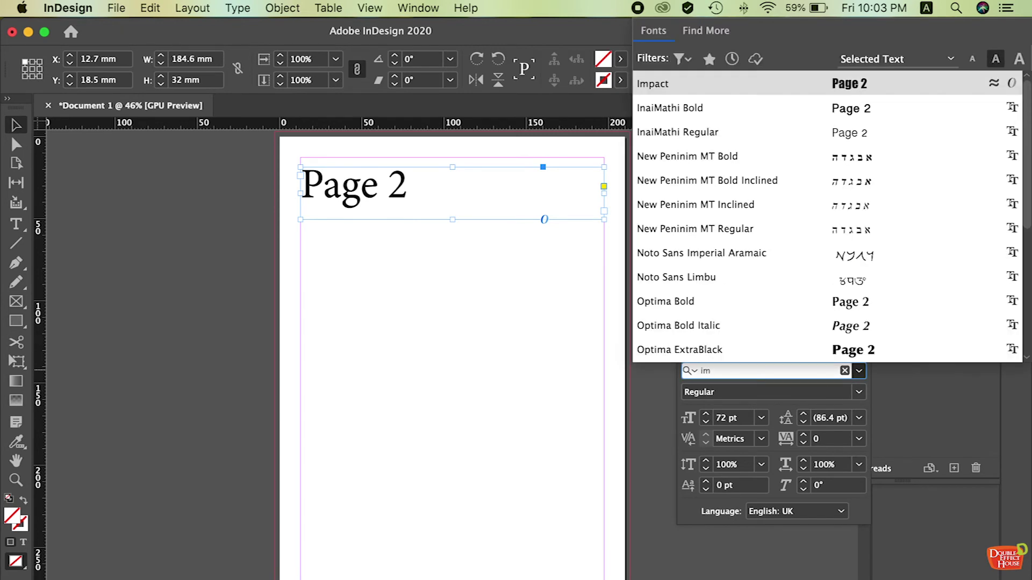
left_click(848, 88)
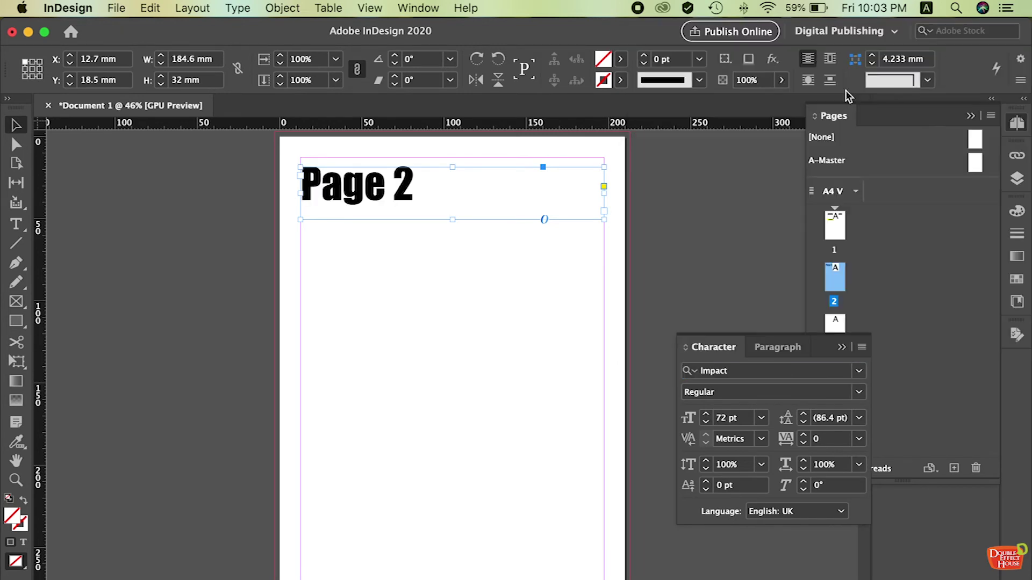
left_click(484, 288)
left_click_drag(817, 348, 774, 278)
Copy the heading to the top of page 3 and change it to 'Page 3'.
left_click(414, 192)
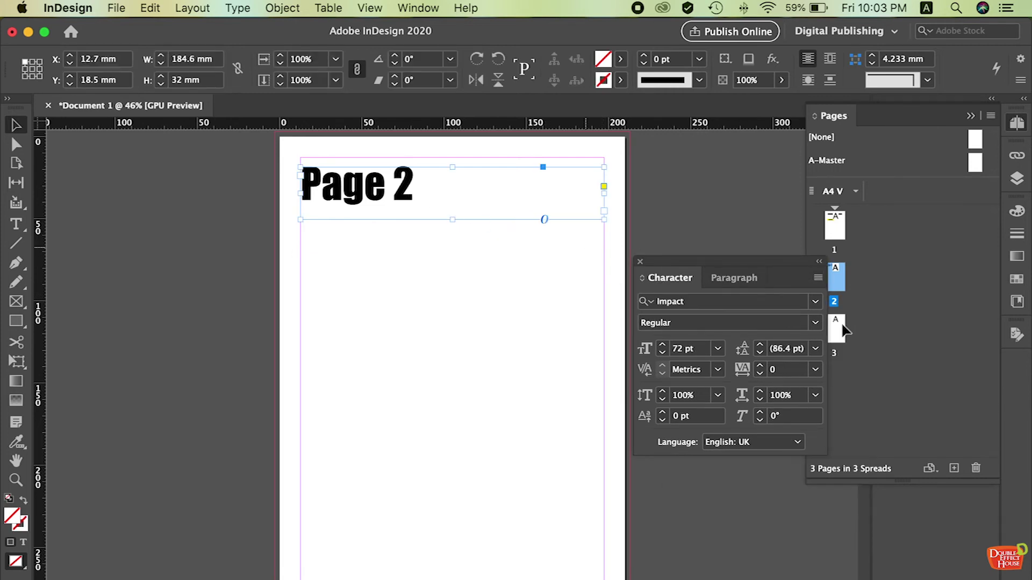
key("cmd+c")
double_click(837, 329)
key("cmd+v")
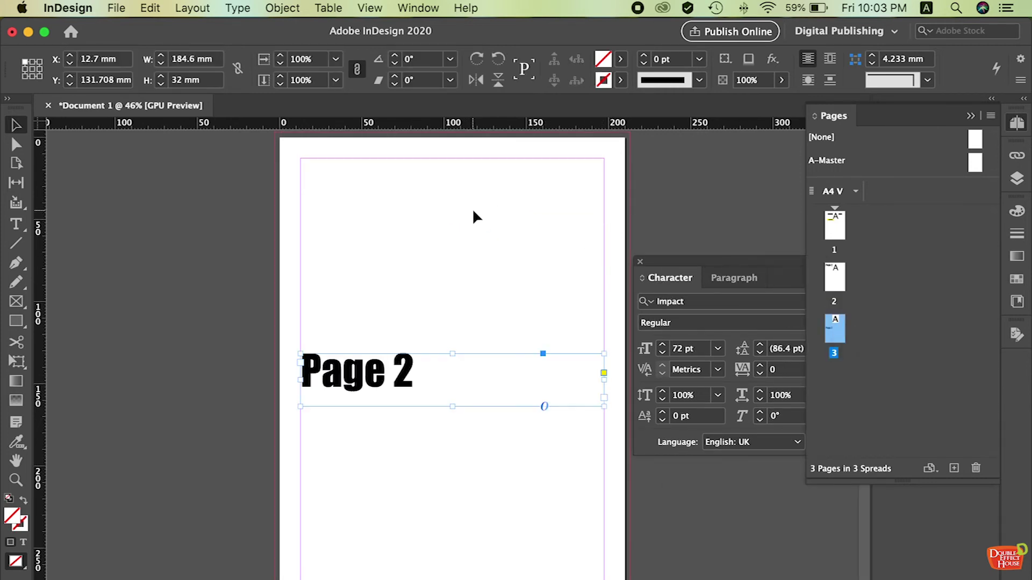
left_click_drag(380, 385, 385, 190)
double_click(404, 176)
double_click(404, 176)
type("3")
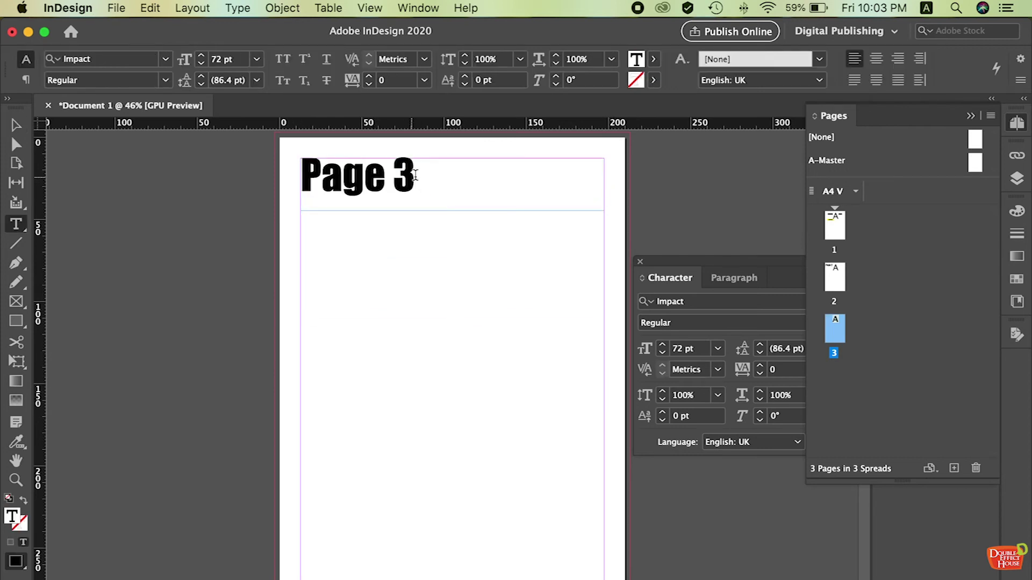
left_click(16, 125)
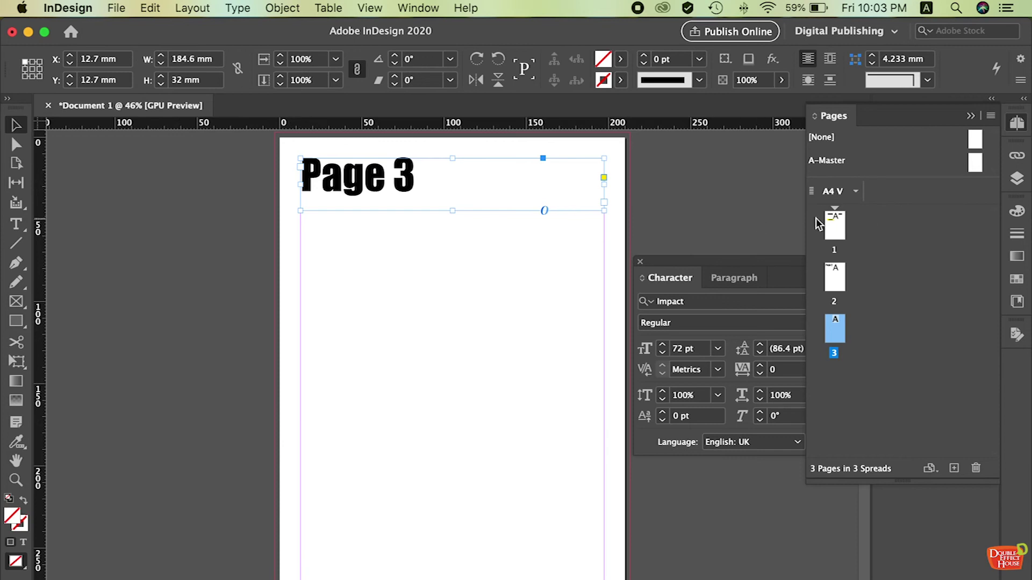
Review pages 1, 2 and 3, then return to page 1.
double_click(839, 225)
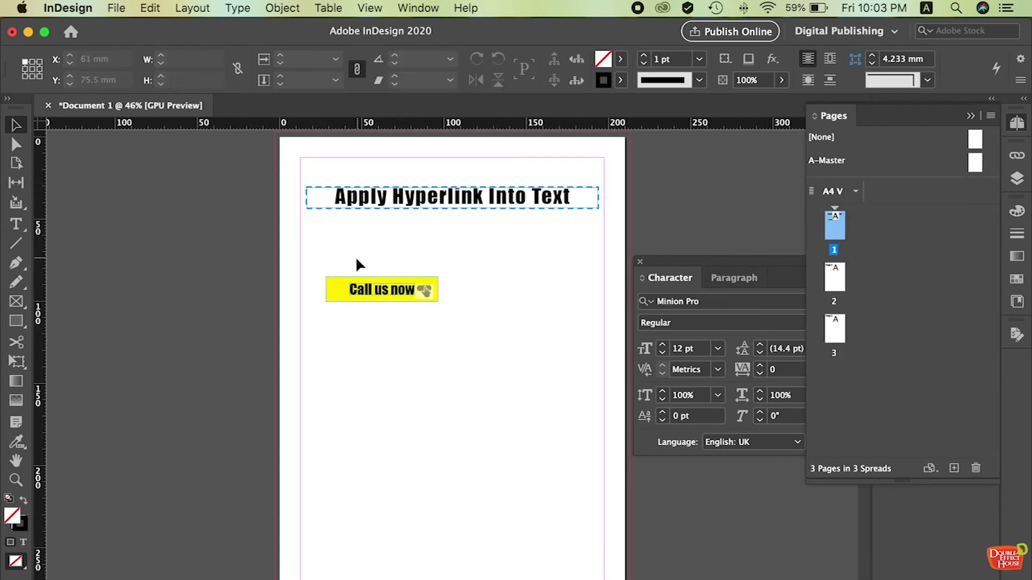
double_click(838, 285)
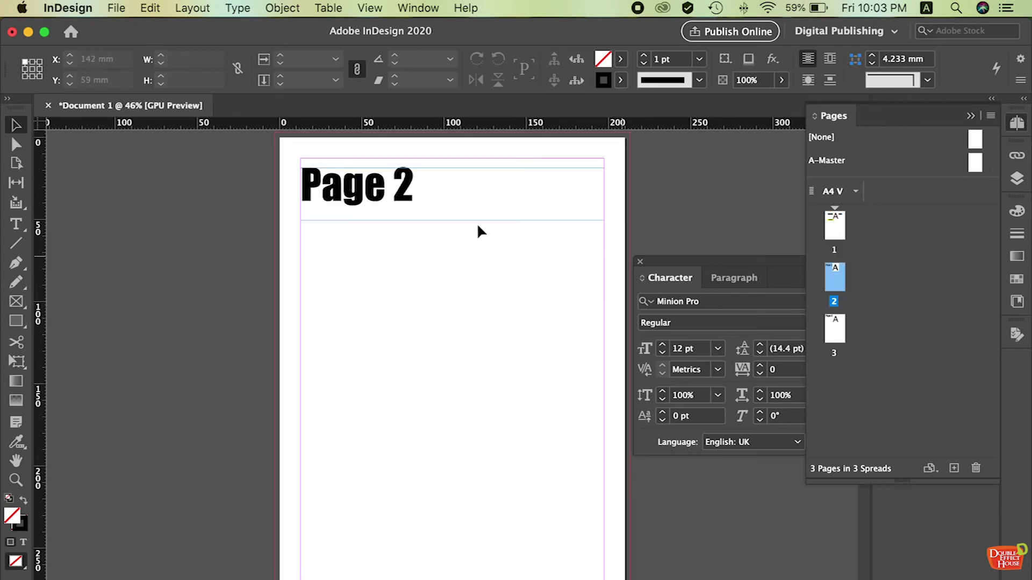
double_click(833, 336)
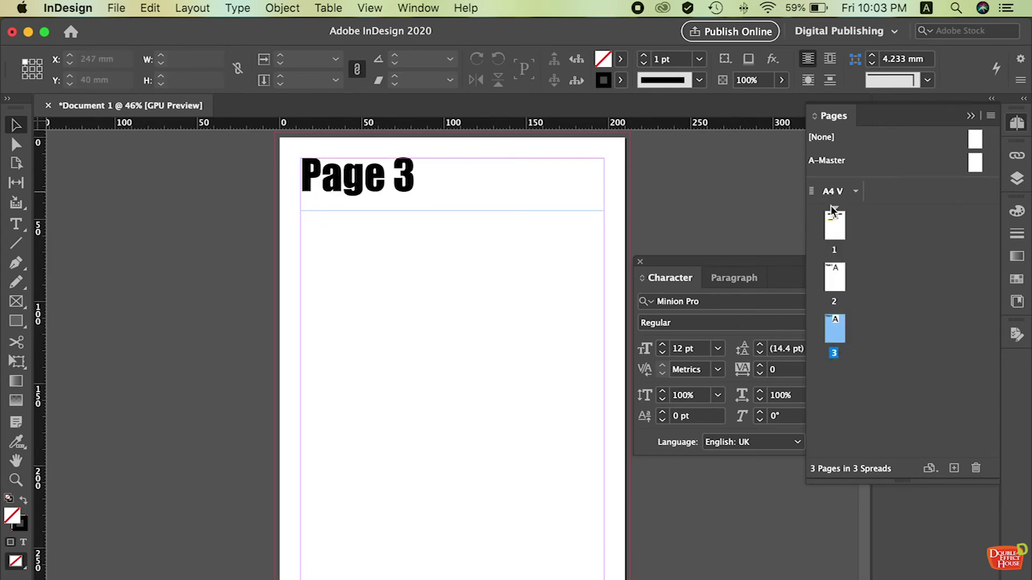
double_click(835, 224)
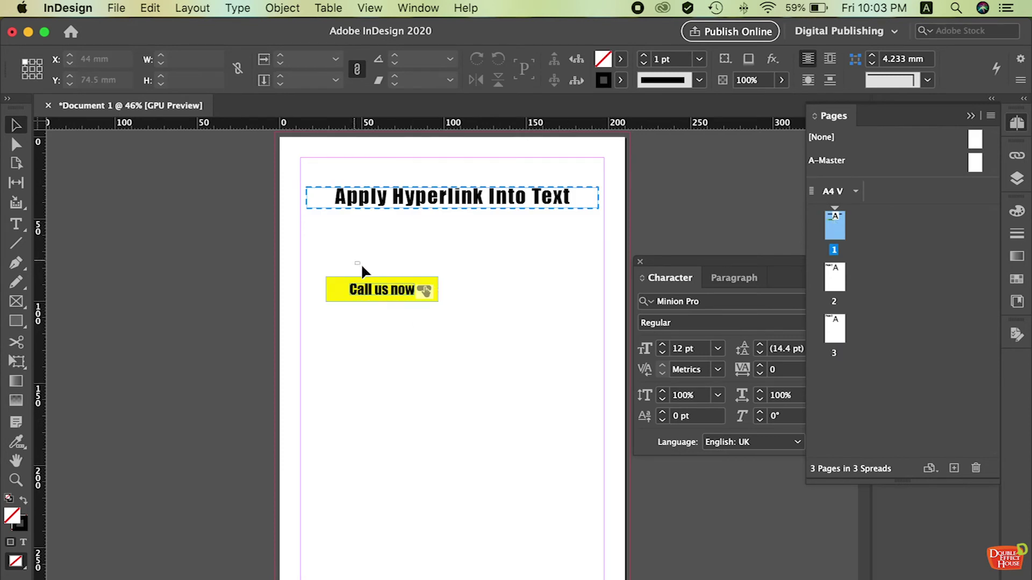
Centre the 'Call us now' button below the page 1 heading.
left_click_drag(391, 297, 457, 262)
scroll(505, 338, "up", 2)
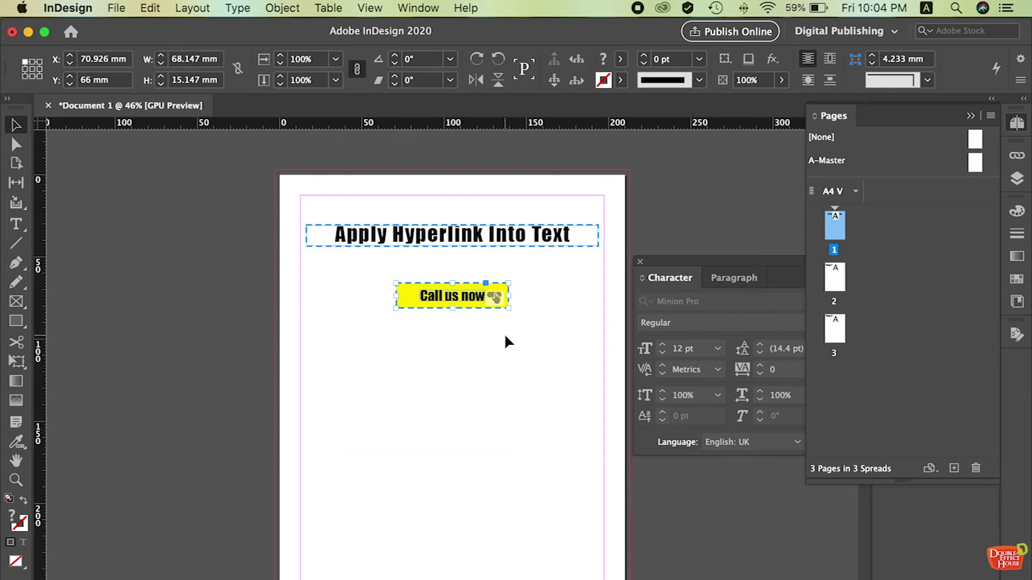
left_click(483, 336)
scroll(478, 323, "down", 2)
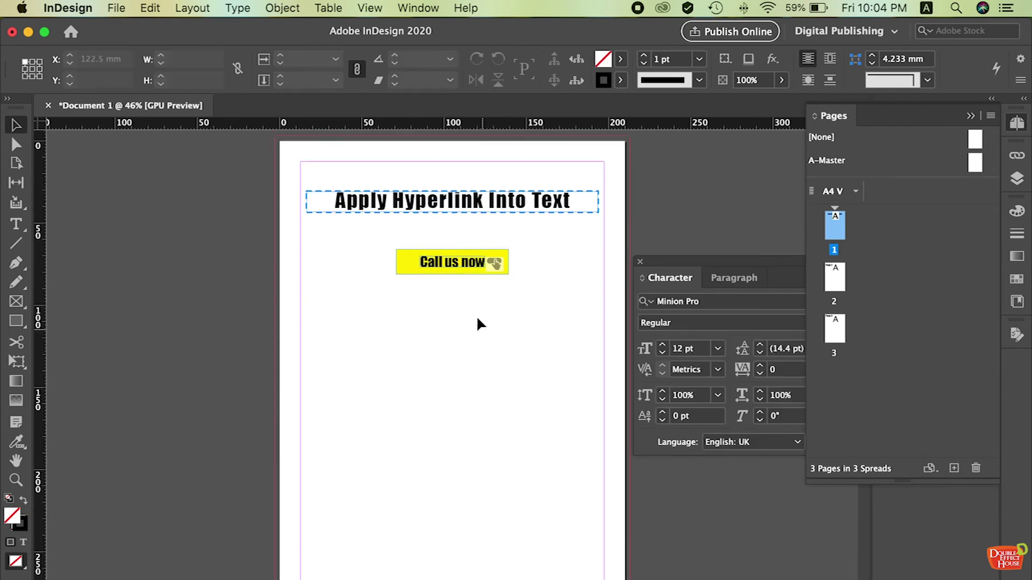
scroll(547, 339, "down", 2)
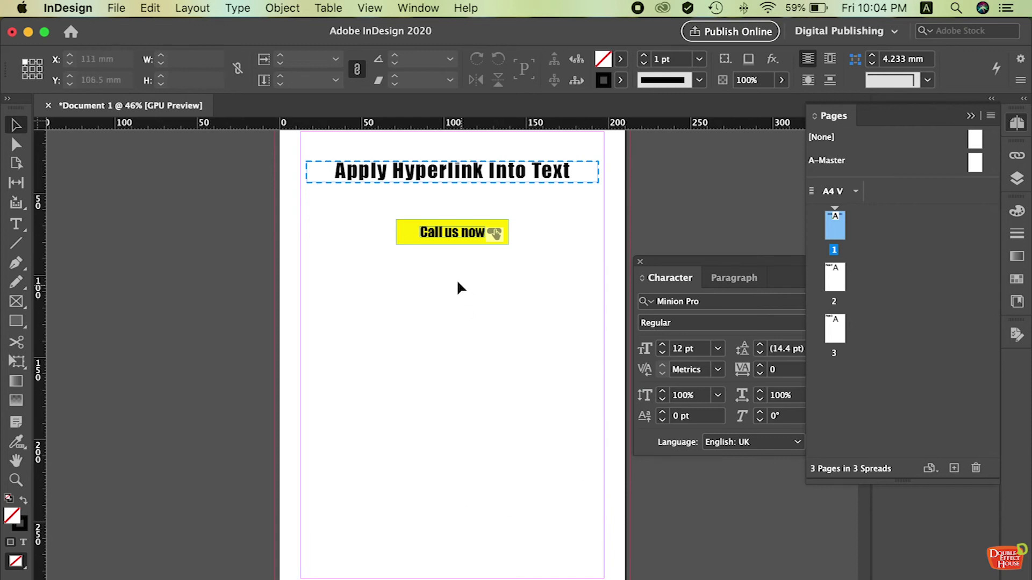
Place a copy of the 'Call us now' button in the page's lower-right area.
left_click(451, 241)
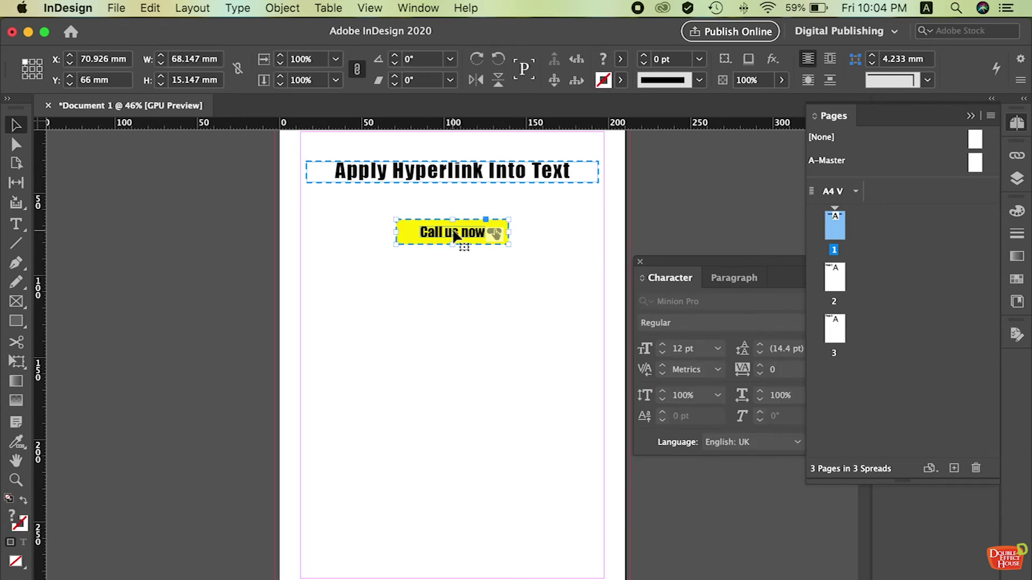
left_click_drag(453, 235, 551, 480)
scroll(527, 420, "down", 1)
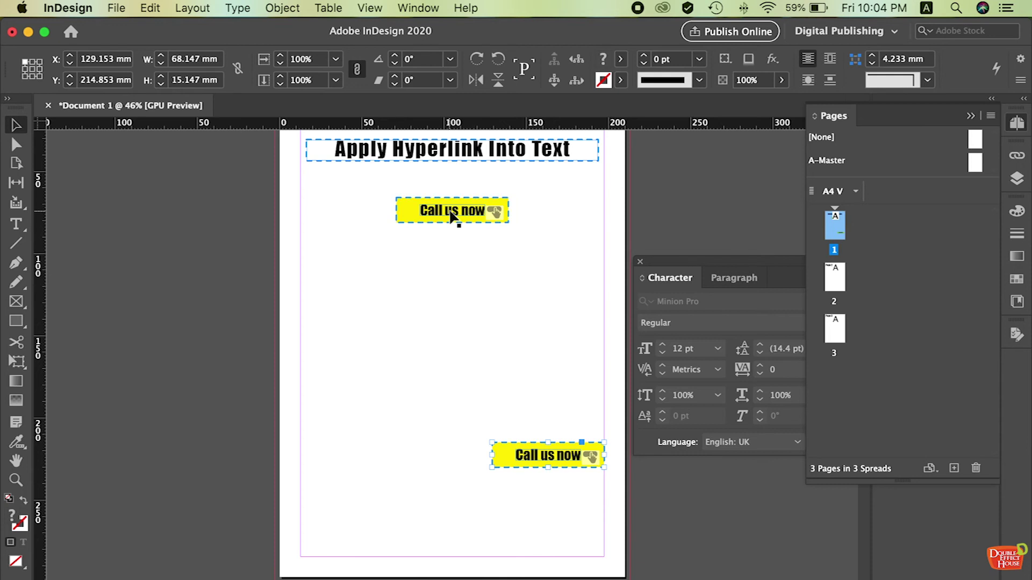
left_click_drag(451, 215, 515, 323)
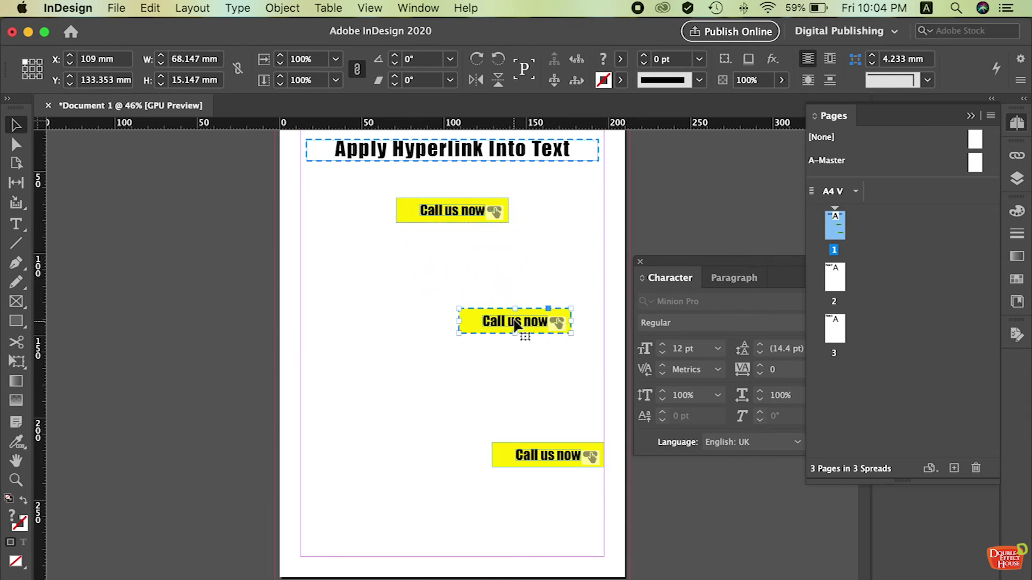
key("super+z")
scroll(555, 420, "down", 3)
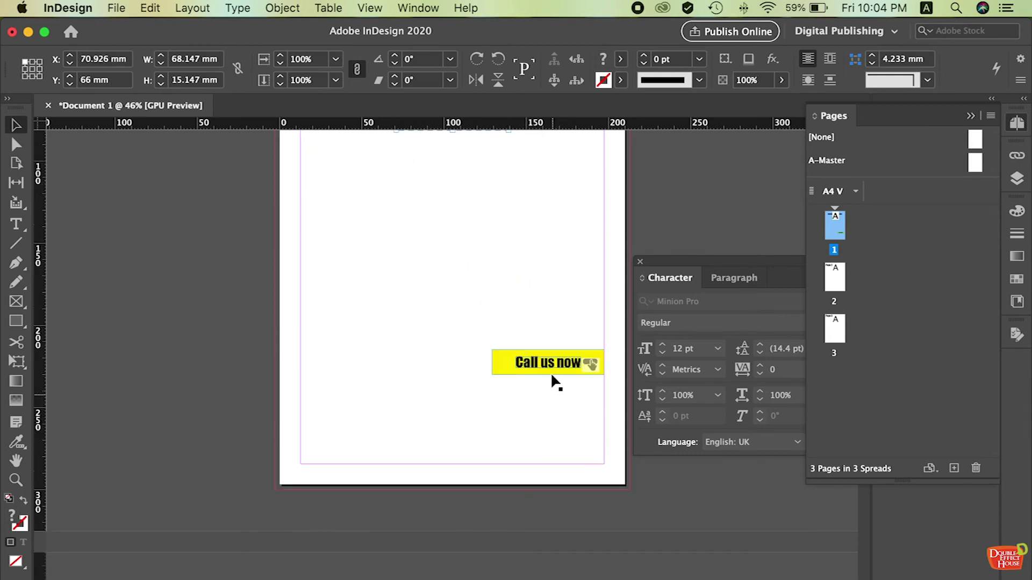
key("super+equal")
key("super+equal")
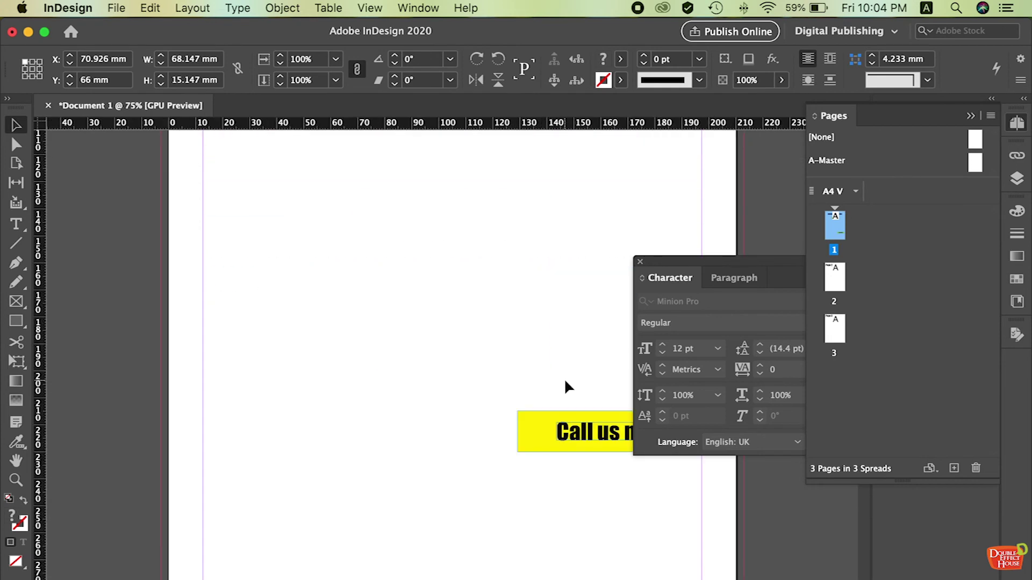
Close the Character panel and select the lower-right Call us now button.
left_click(639, 262)
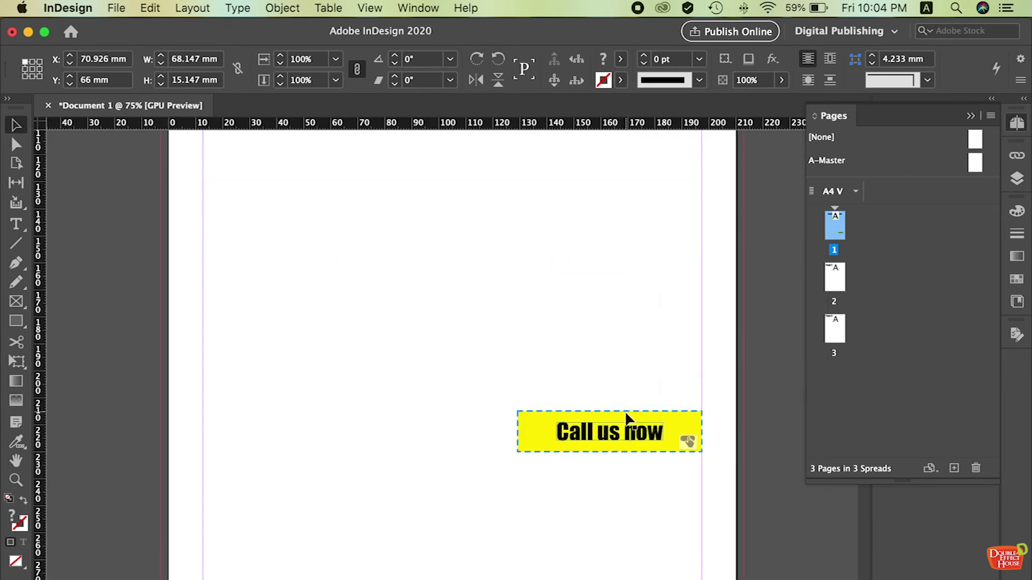
left_click(629, 432)
right_click(631, 430)
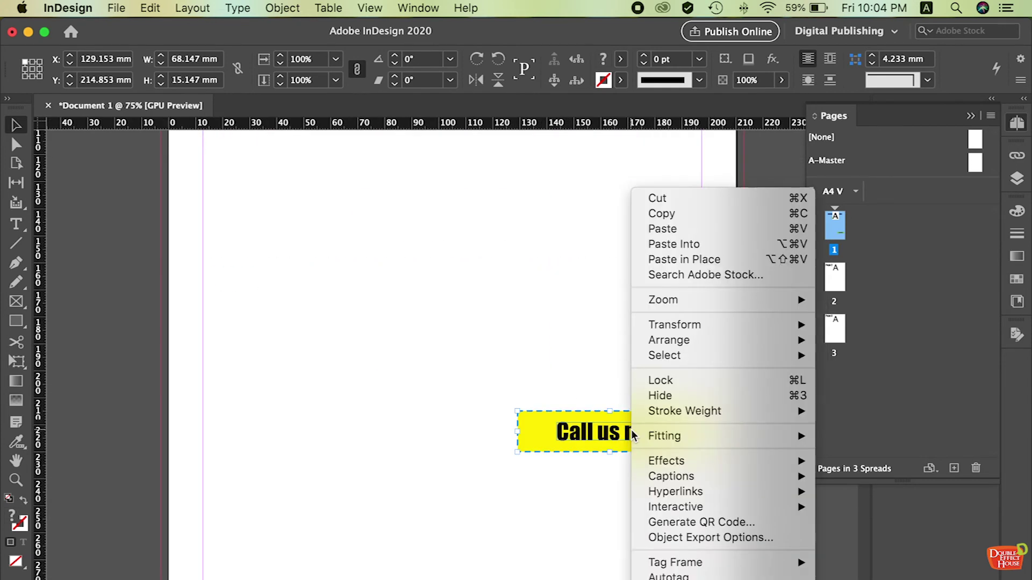
left_click(582, 374)
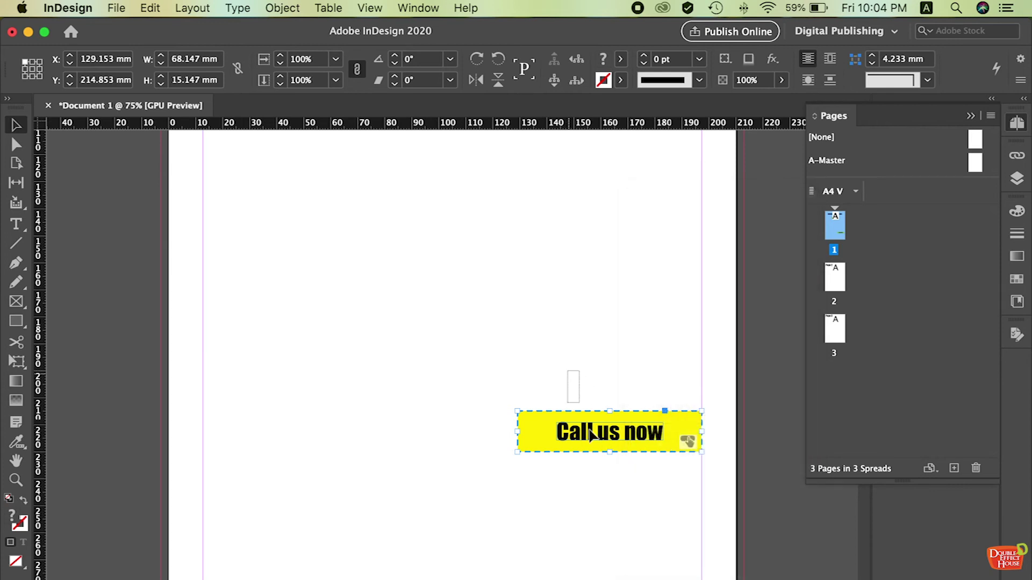
left_click(613, 475)
left_click(623, 433)
Replace the button label 'Call us now' with 'Next' and reselect the whole button.
double_click(618, 437)
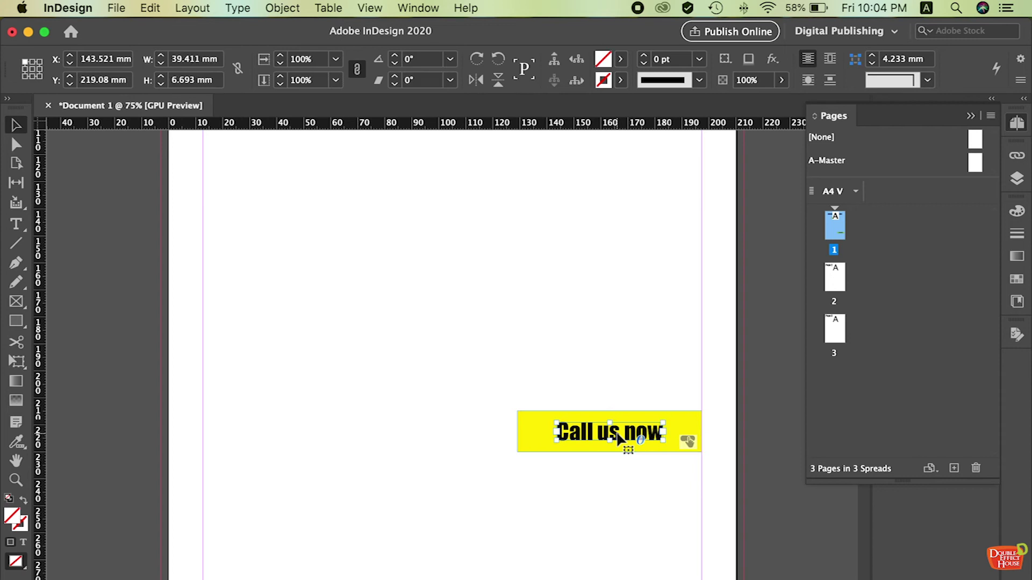
double_click(613, 438)
left_click_drag(663, 433, 545, 428)
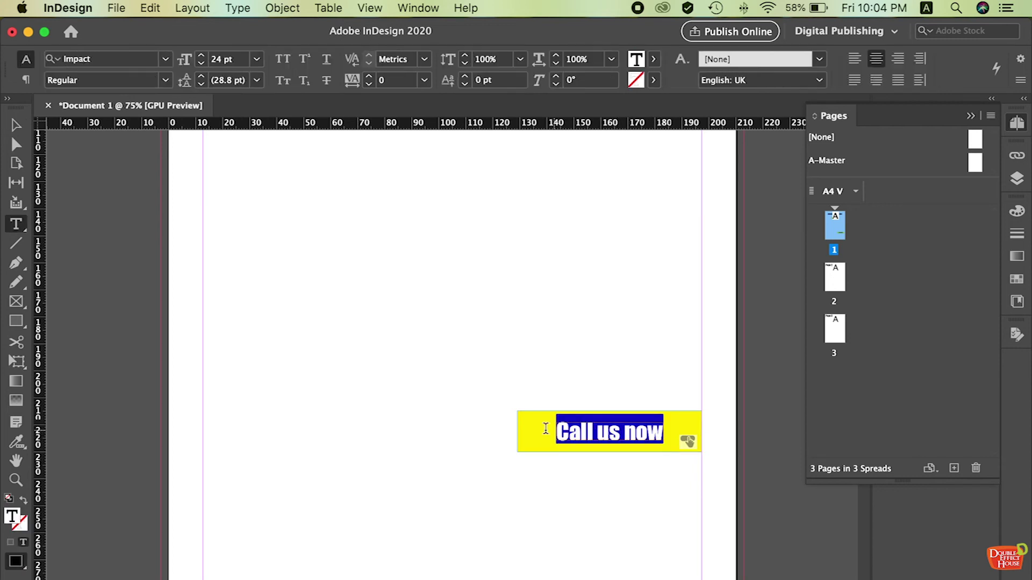
type("Next")
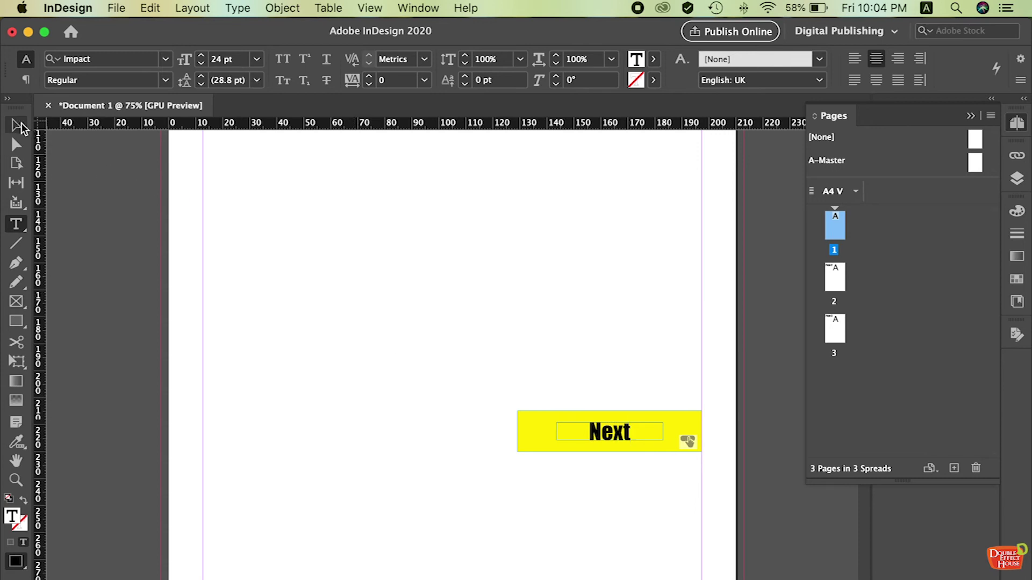
left_click(19, 127)
left_click(621, 356)
left_click(634, 428)
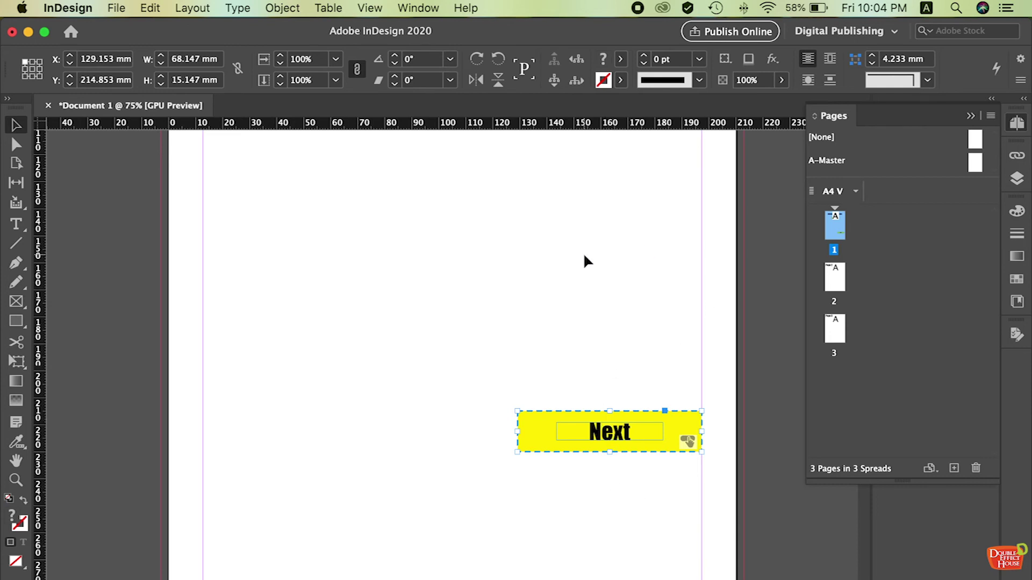
In Buttons and Forms, rename the Next button to 'Next page'.
left_click(972, 116)
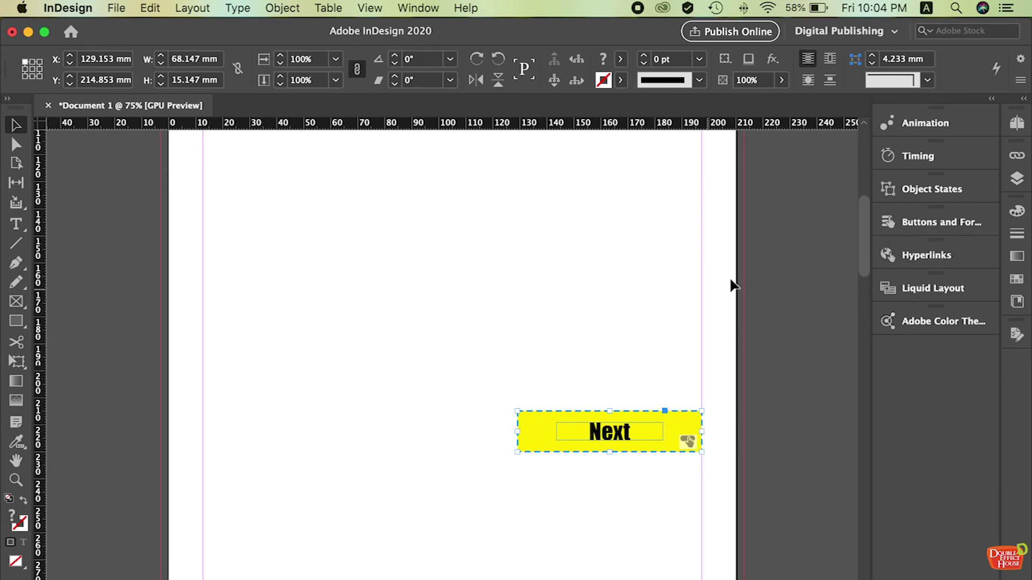
left_click(925, 226)
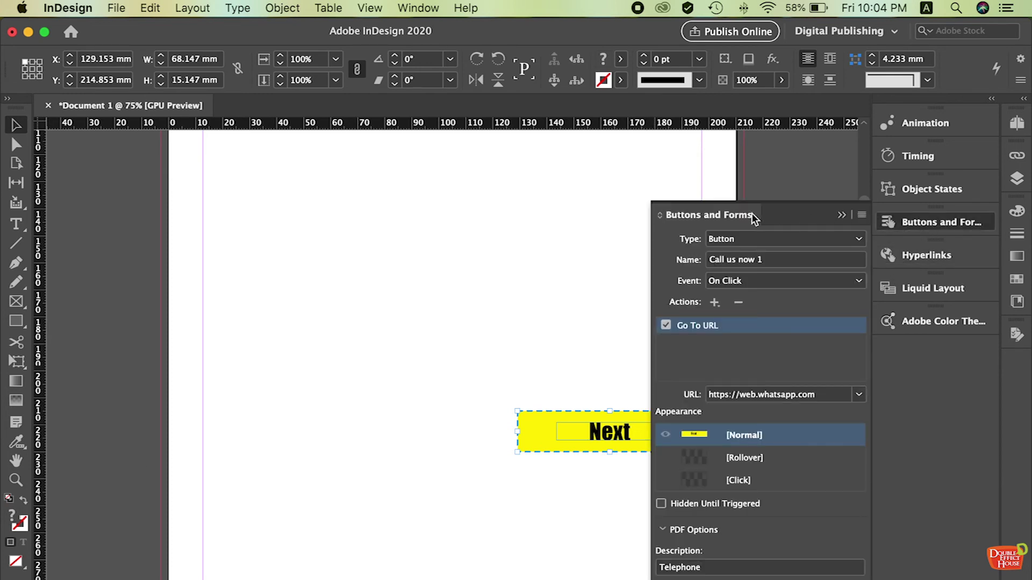
left_click_drag(534, 360, 394, 339)
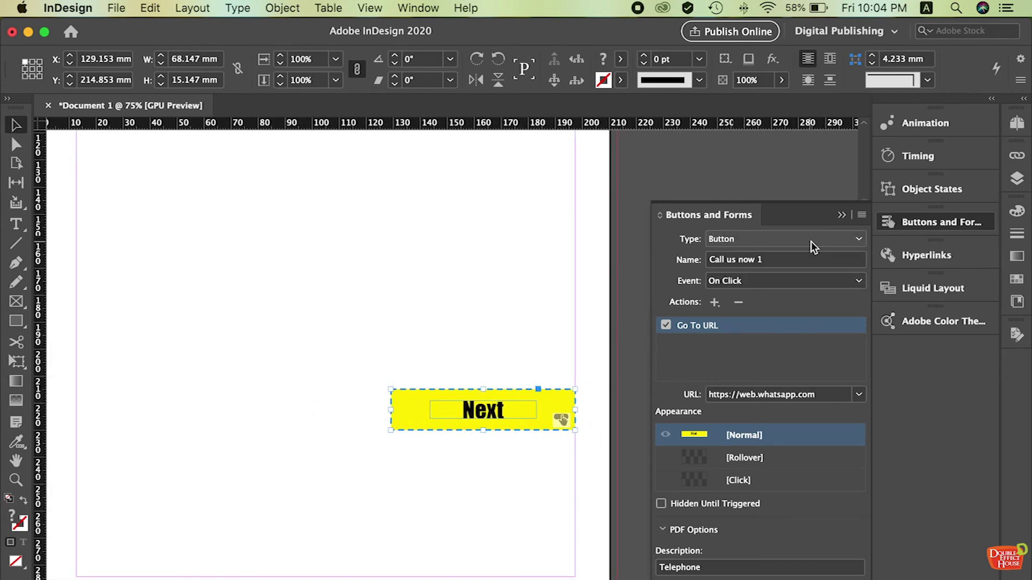
left_click_drag(801, 258, 734, 259)
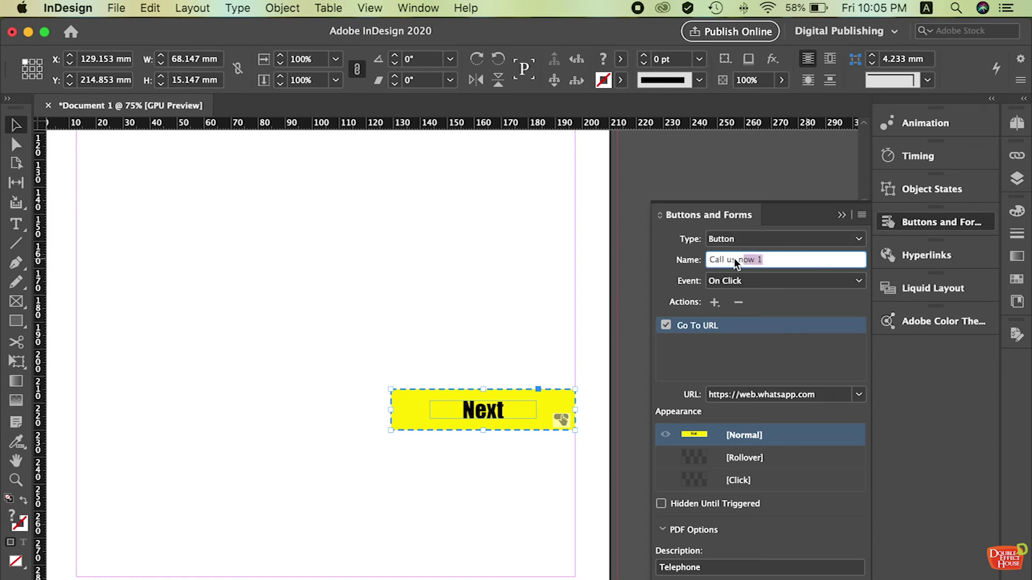
type("Next page")
Replace the Go To URL action with Go To Next Page, keeping zoom at Inherit.
left_click(738, 302)
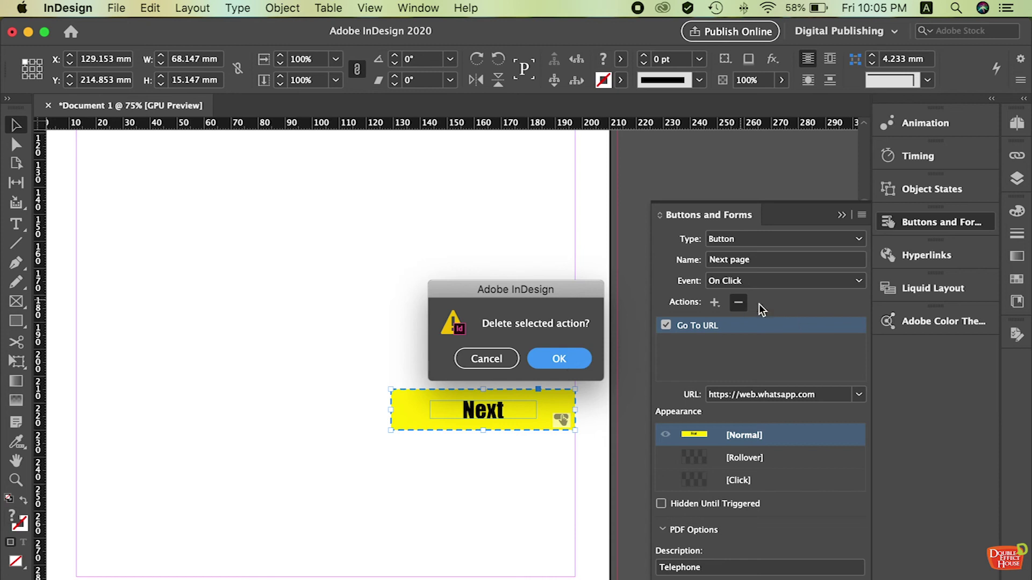
left_click(567, 364)
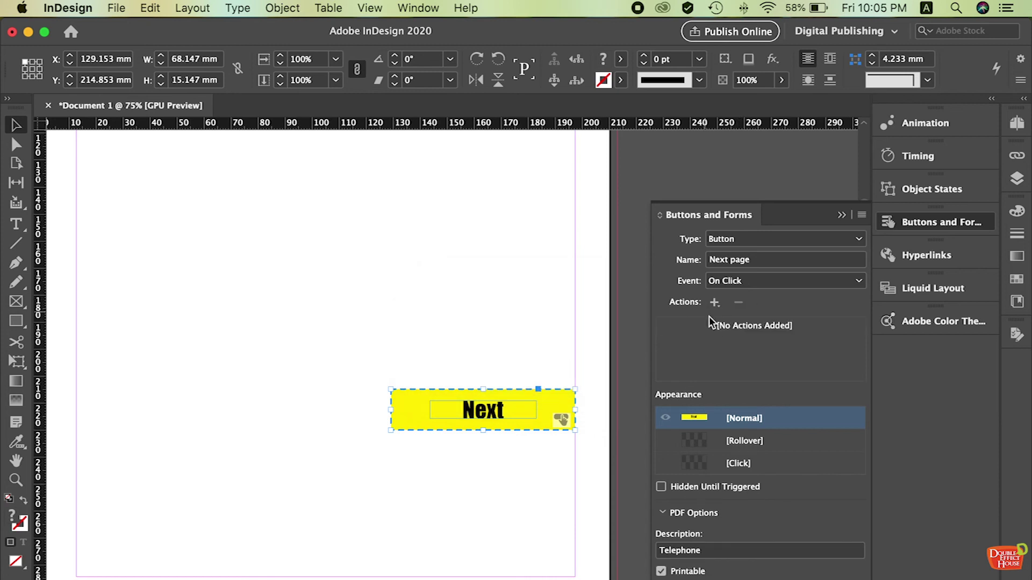
left_click(715, 303)
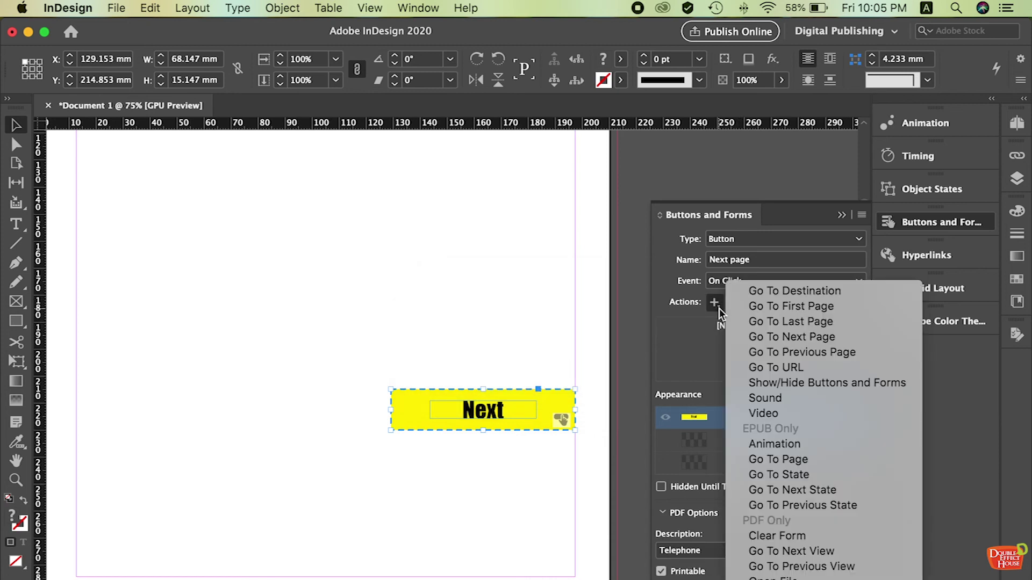
left_click(787, 337)
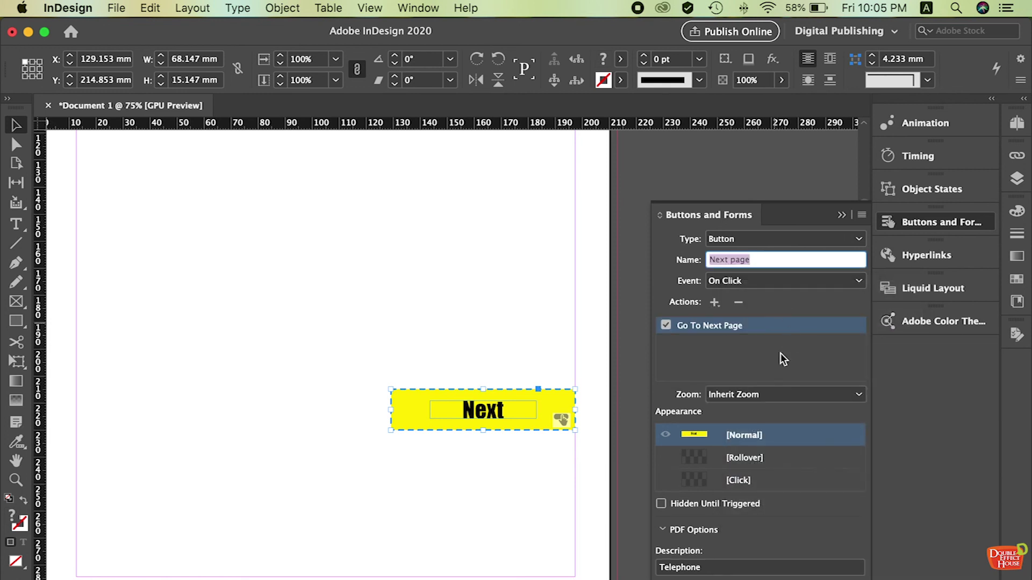
left_click(790, 394)
left_click(793, 407)
left_click(791, 398)
left_click(792, 383)
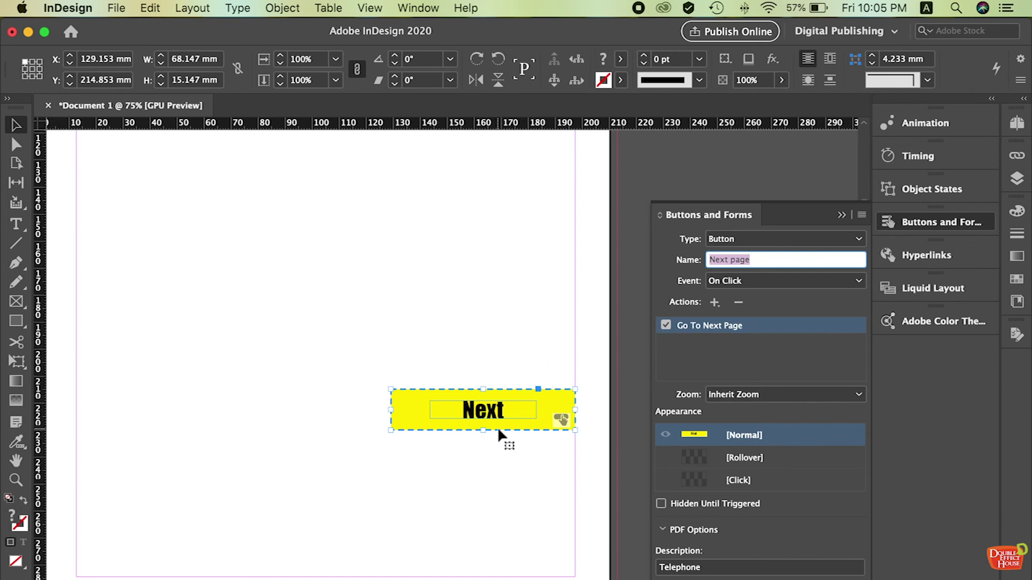
Duplicate the Next button just below it and relabel the copy 'Page 3'.
left_click_drag(498, 415, 501, 476)
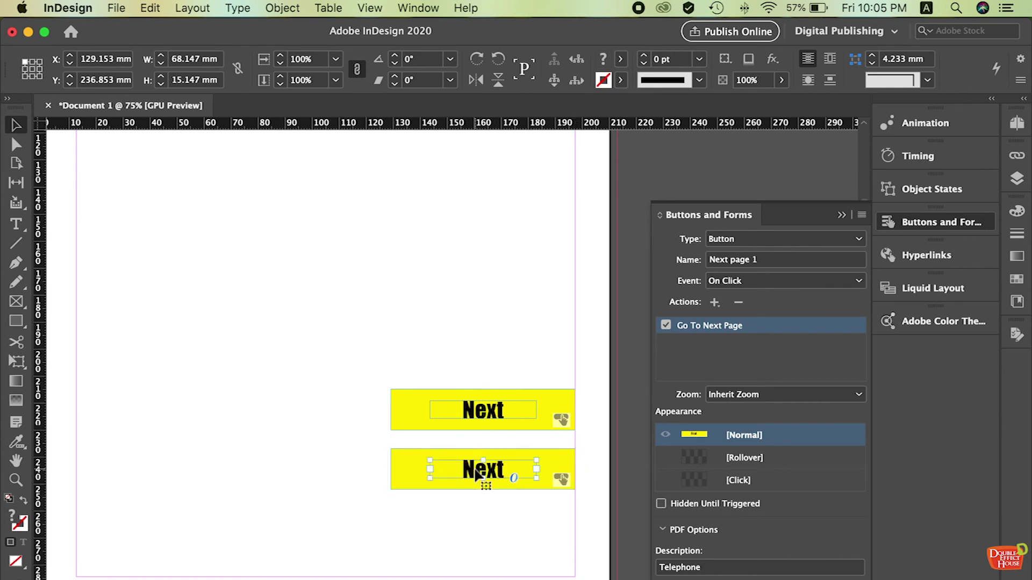
double_click(481, 470)
left_click_drag(503, 470, 451, 468)
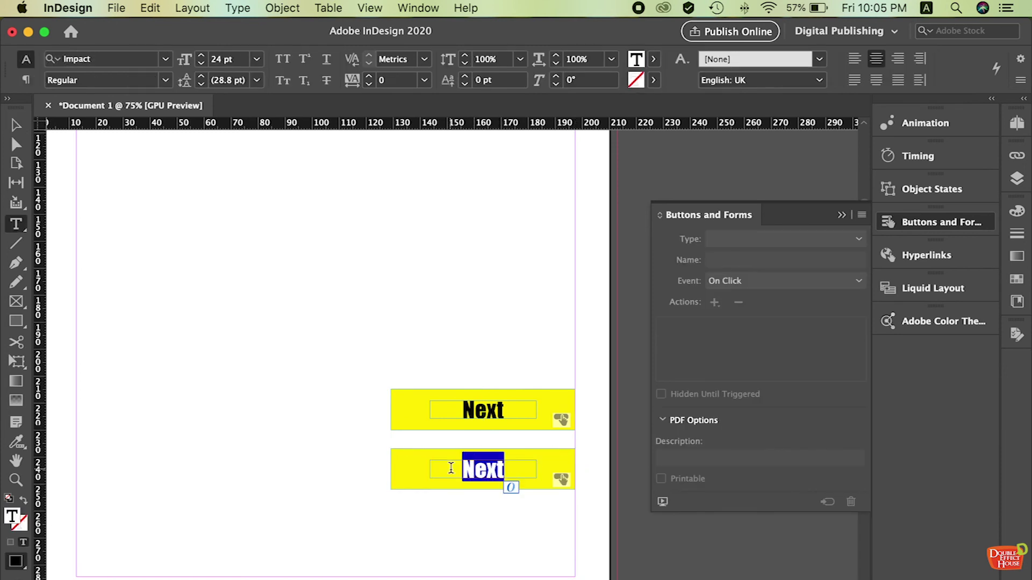
type("Page")
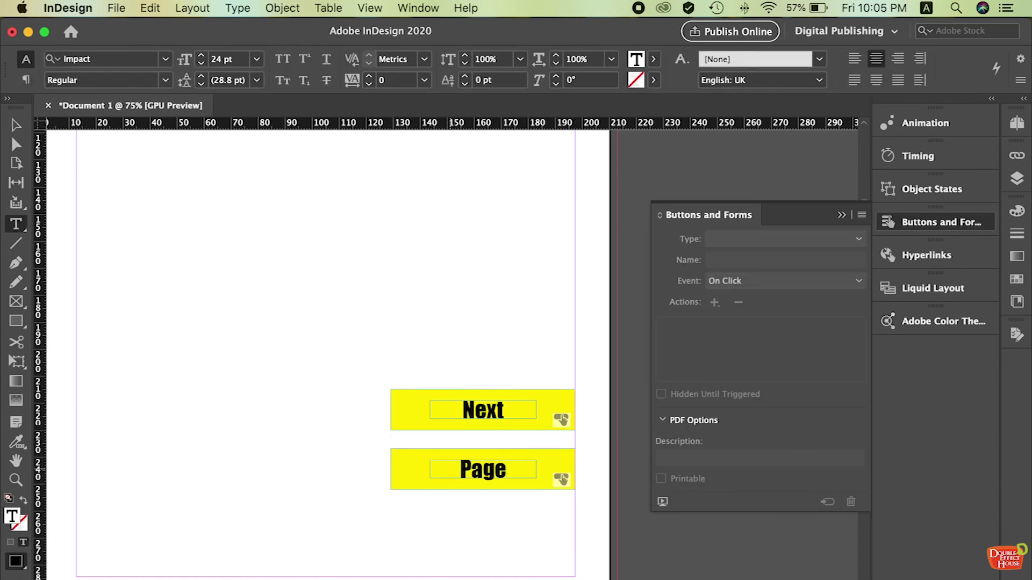
type("3")
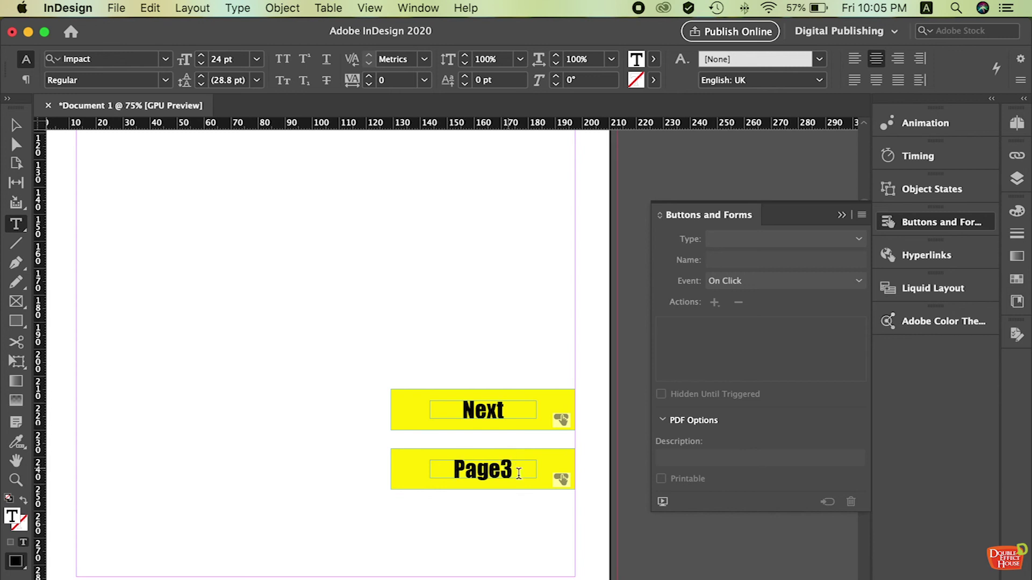
left_click(502, 469)
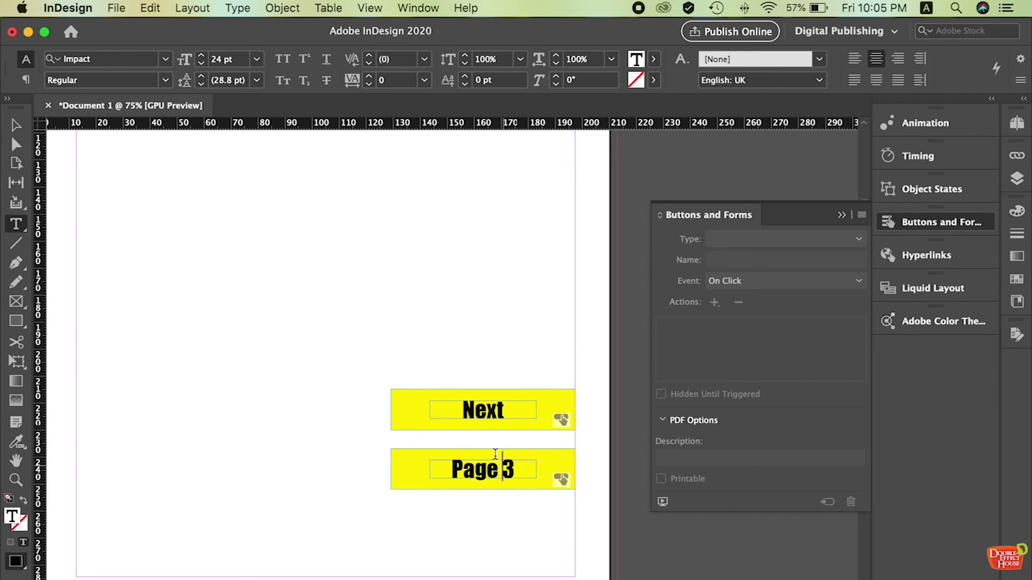
left_click(18, 126)
left_click(528, 521)
left_click(489, 468)
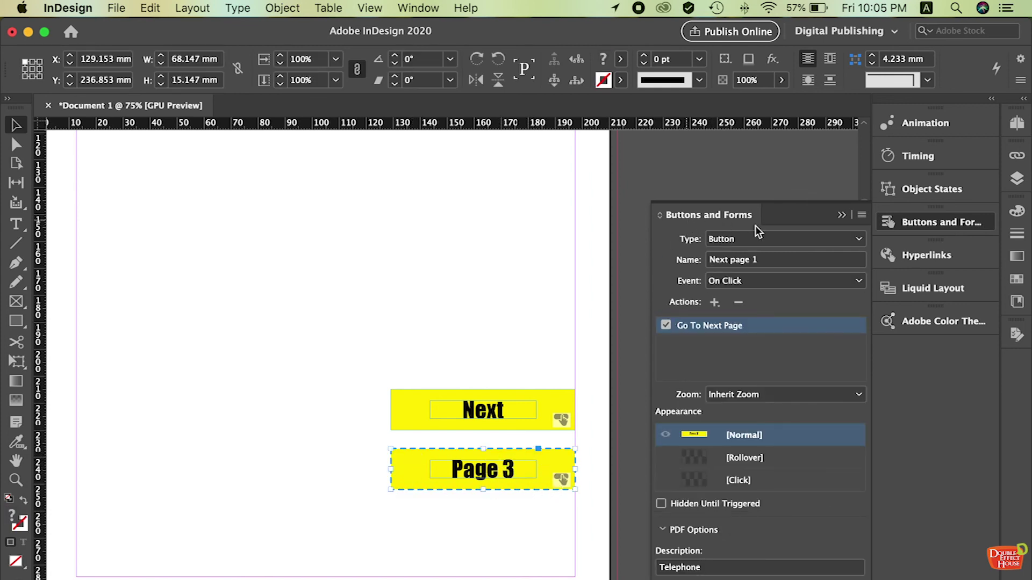
Rename the lower button 'to Page 3' and delete its Go To Next Page action.
left_click(768, 259)
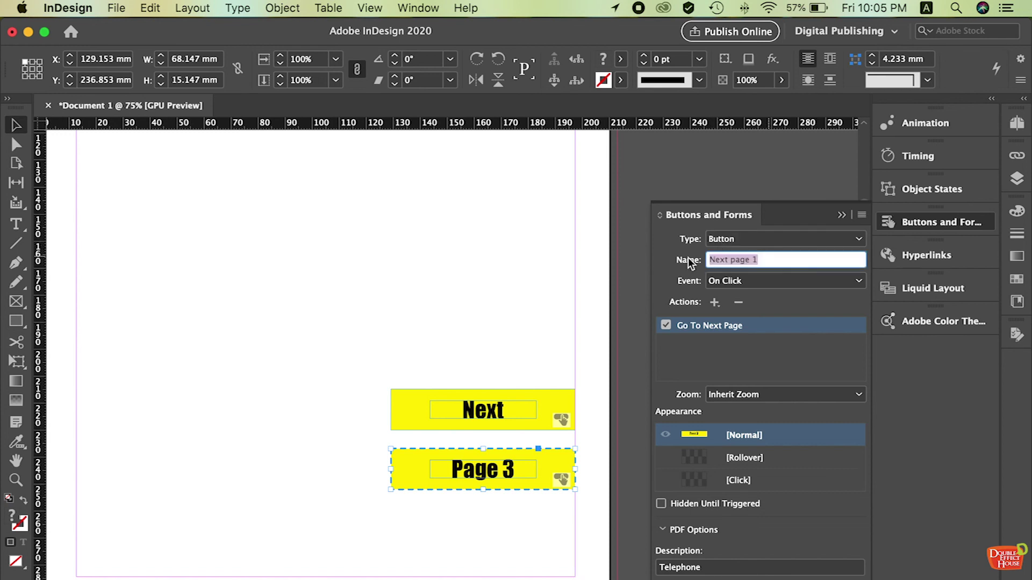
type("N")
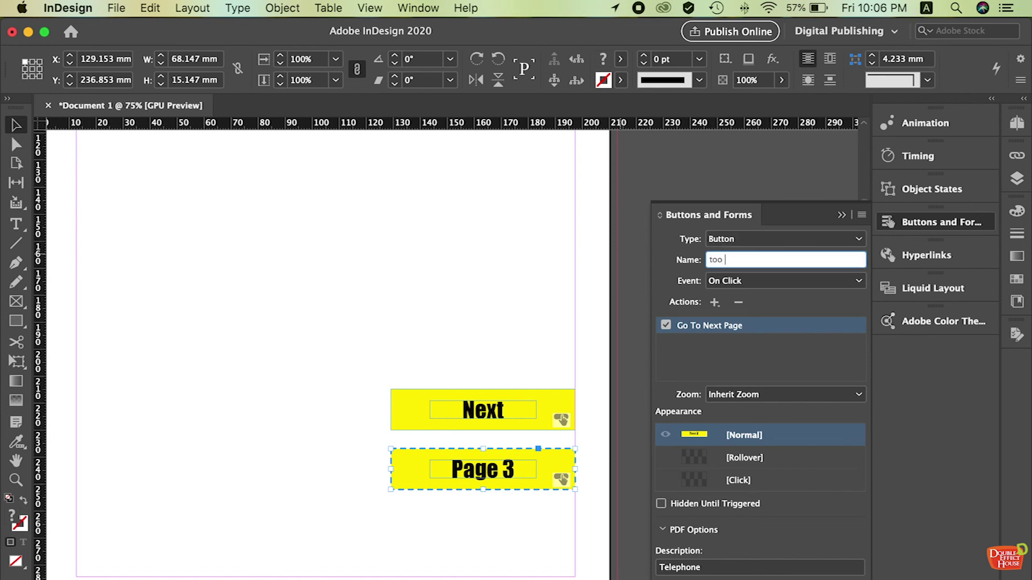
type("o Page 3")
left_click(739, 302)
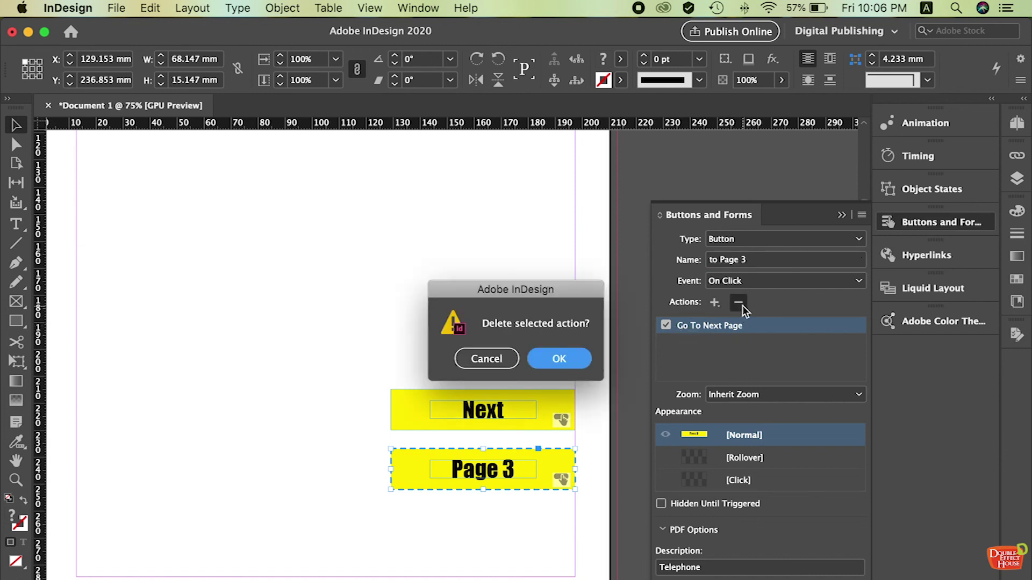
left_click(561, 360)
Add a Go To Page action targeting page 3.
left_click(714, 304)
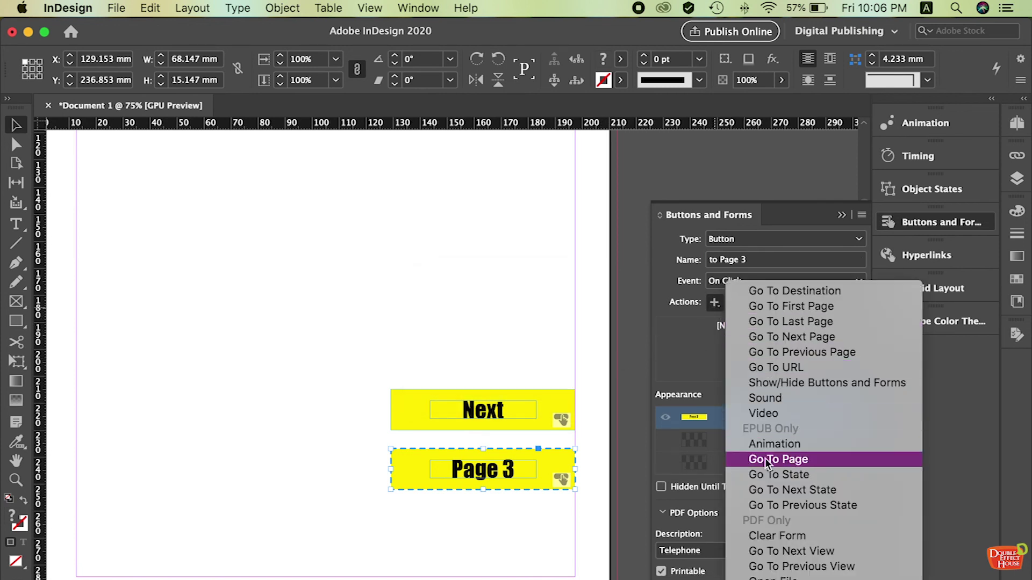
left_click(793, 461)
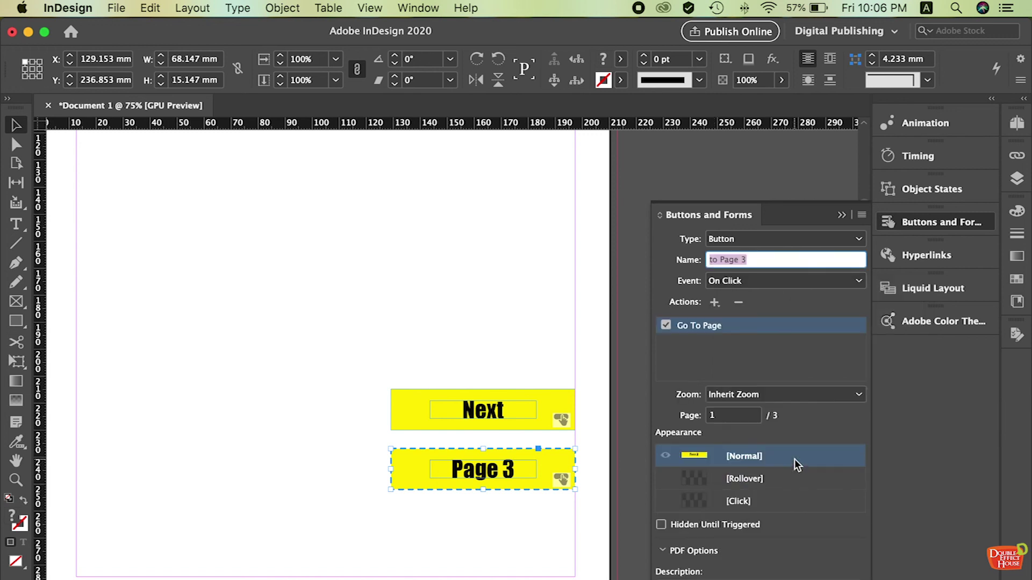
left_click(738, 409)
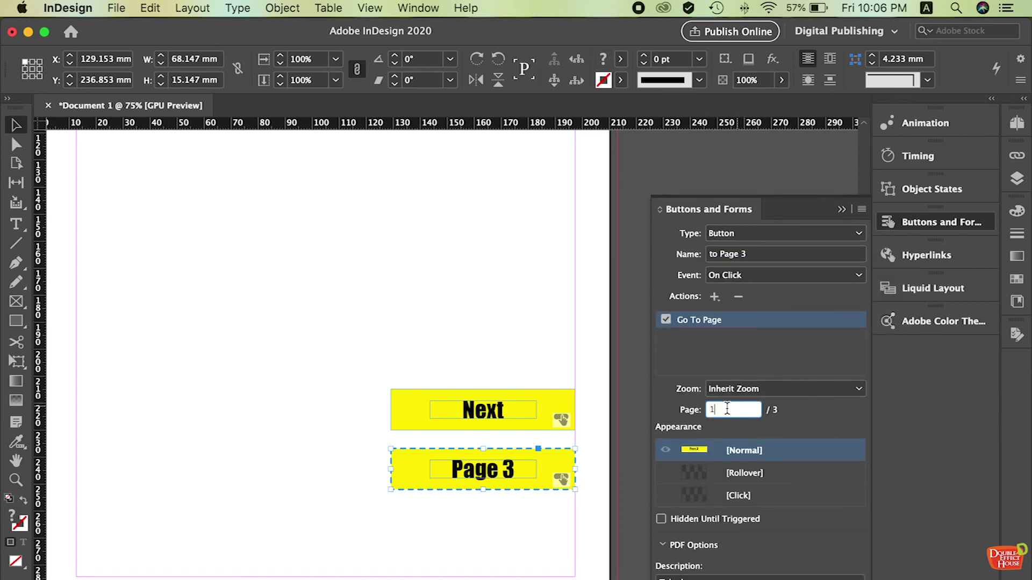
key("BackSpace")
type("3")
left_click(529, 517)
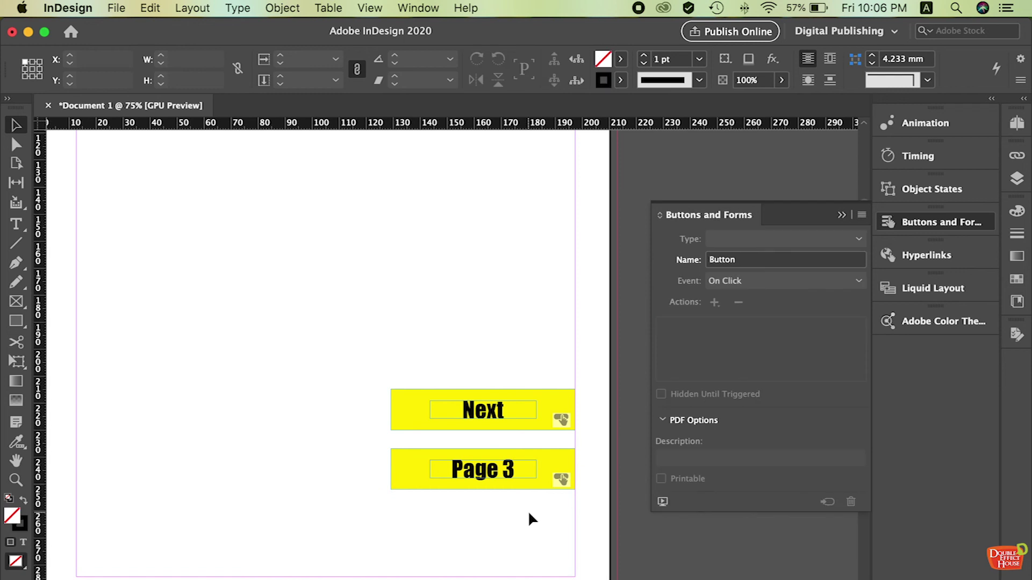
Zoom out and start a File > Export with Adobe PDF (Interactive) format.
key("super+minus")
scroll(531, 508, "up", 3)
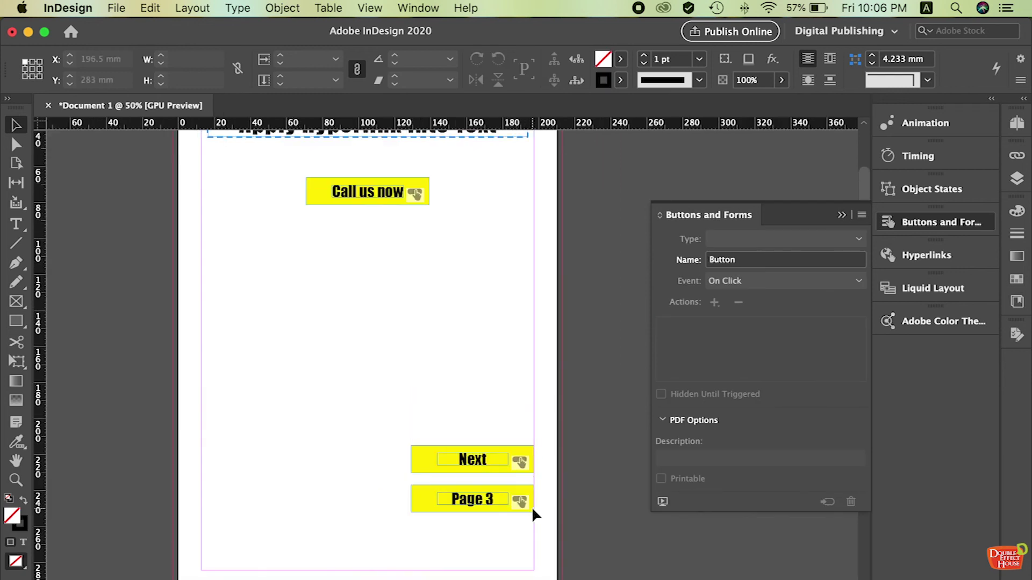
scroll(535, 401, "up", 1)
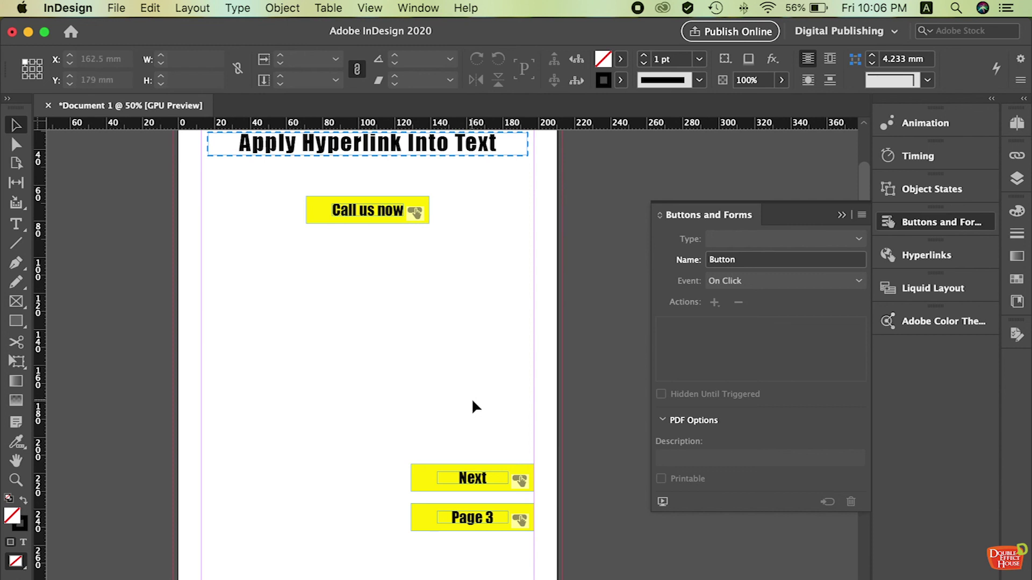
left_click(116, 8)
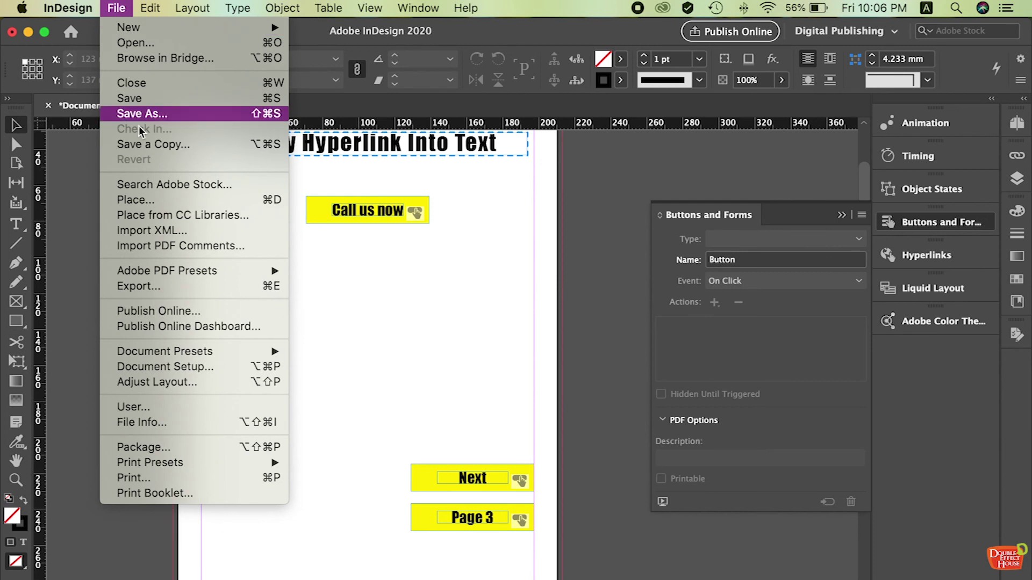
left_click(160, 291)
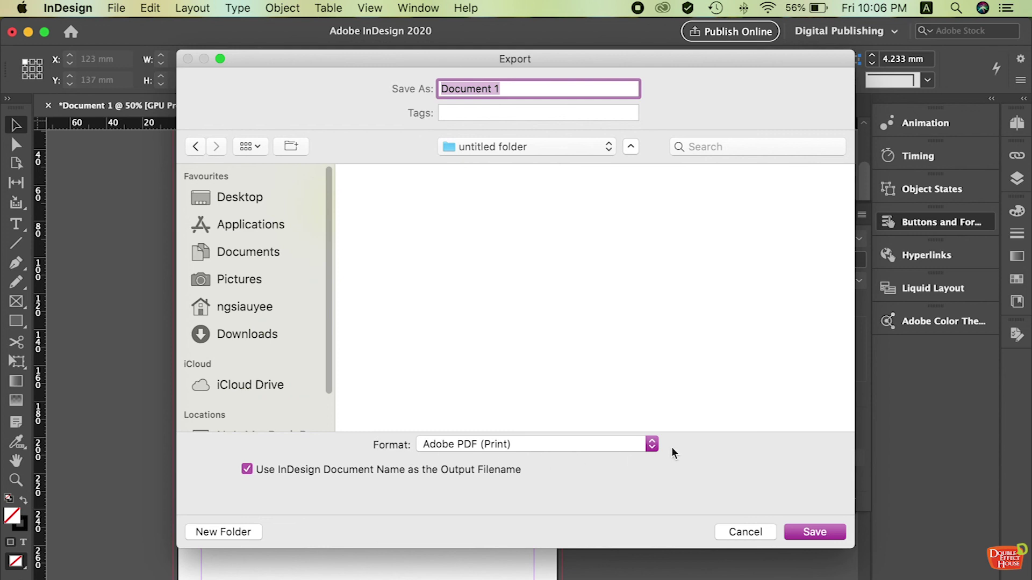
left_click(495, 446)
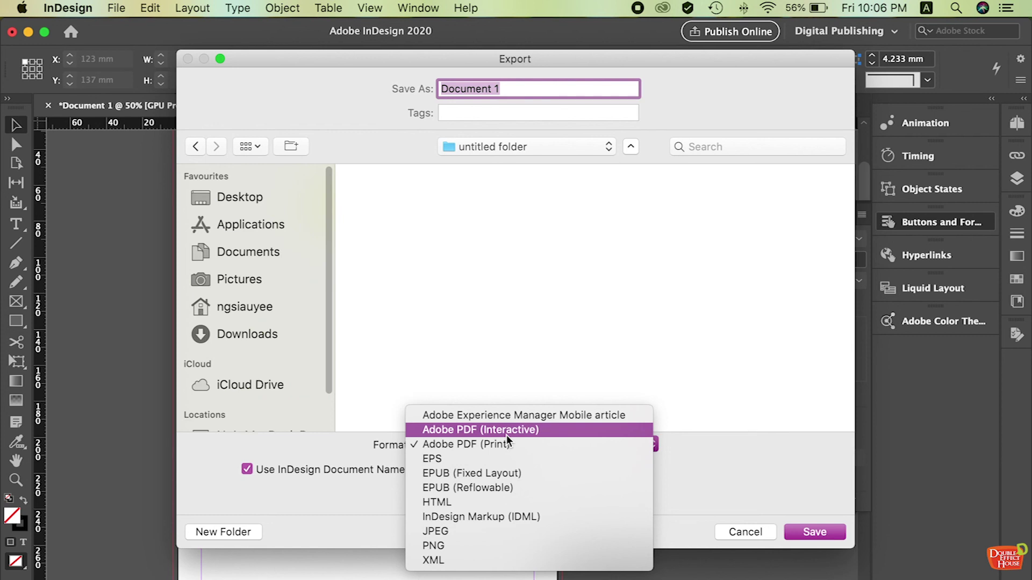
left_click(507, 436)
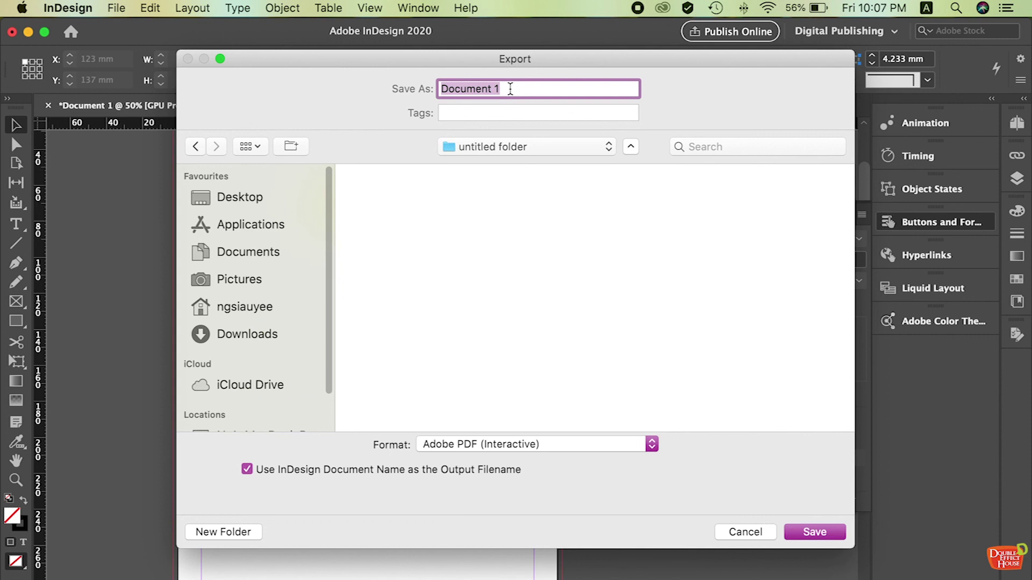
Save as 'Testing hyperlink', export the interactive PDF and accept the Go To Page warning.
type("Testing hyperlink")
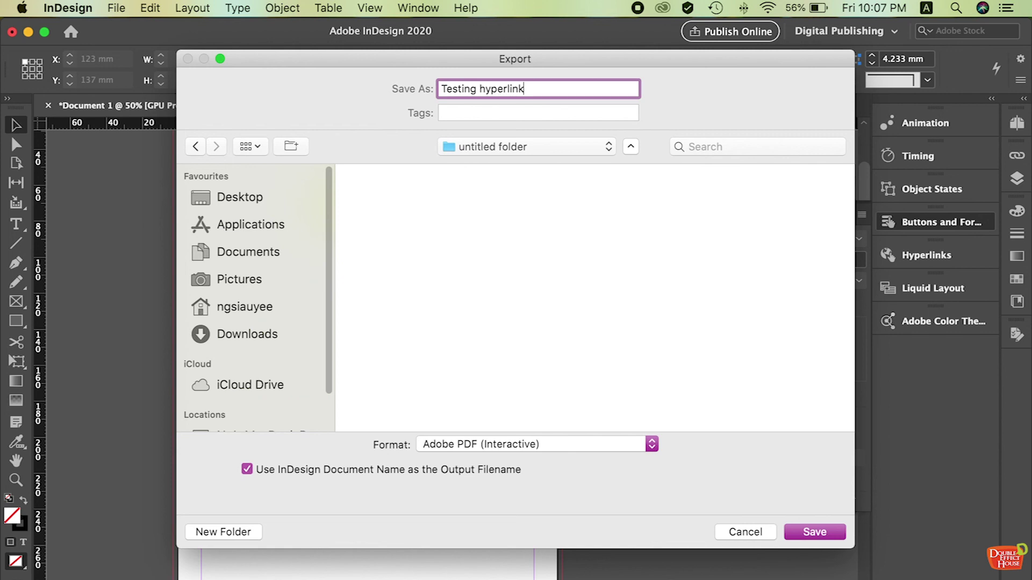
left_click(813, 533)
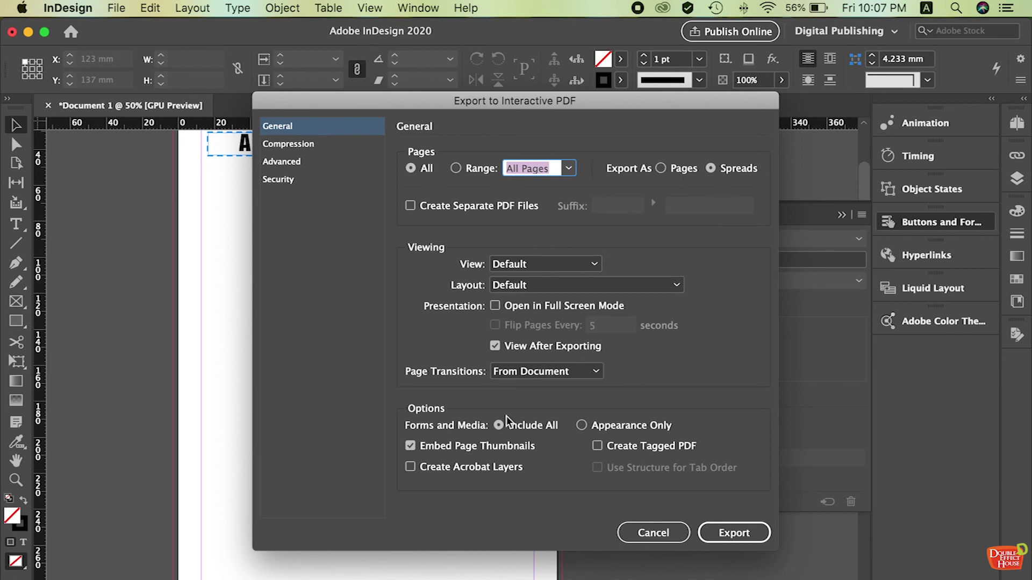
left_click(745, 534)
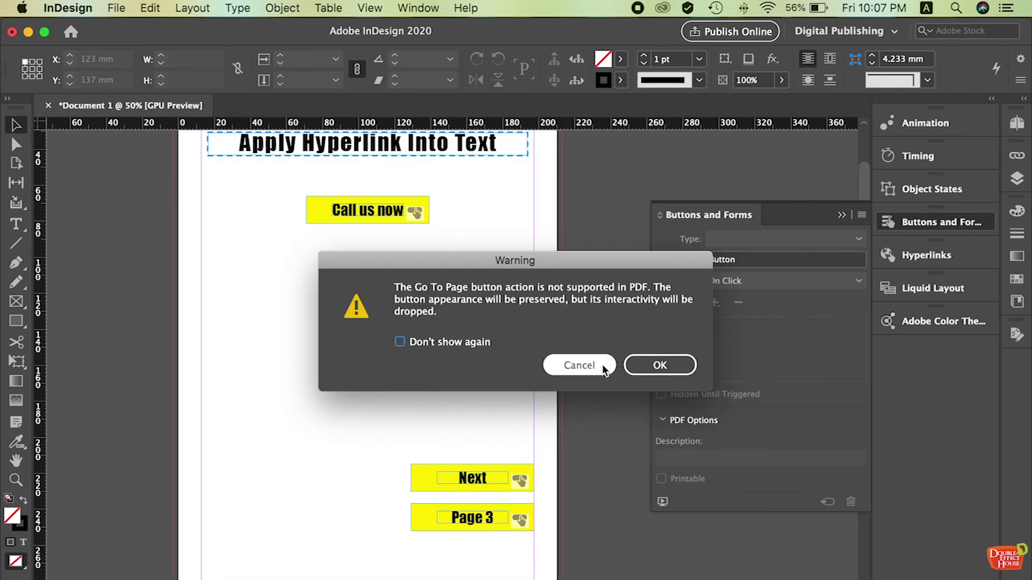
left_click(674, 368)
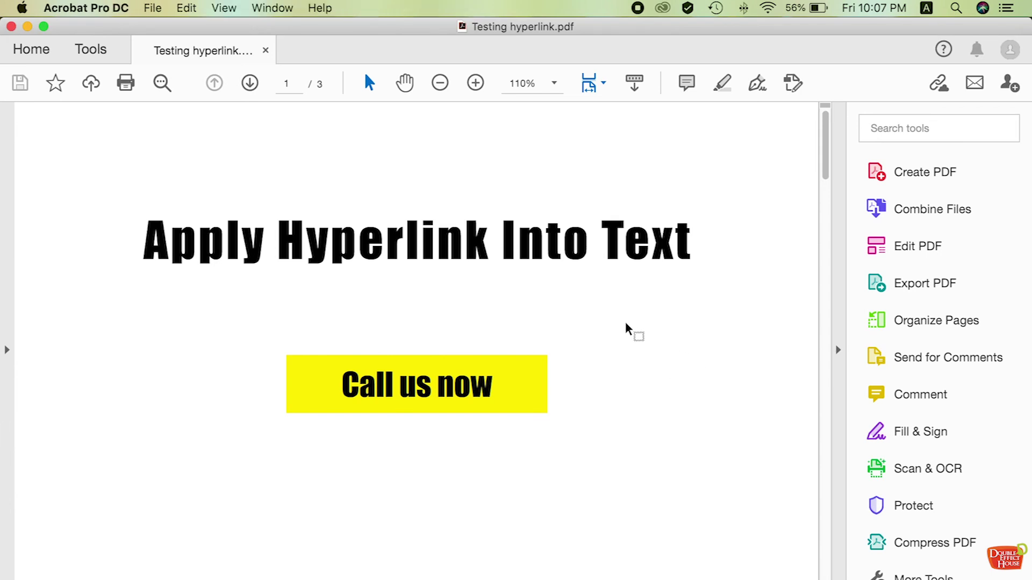
left_click_drag(270, 35, 408, 579)
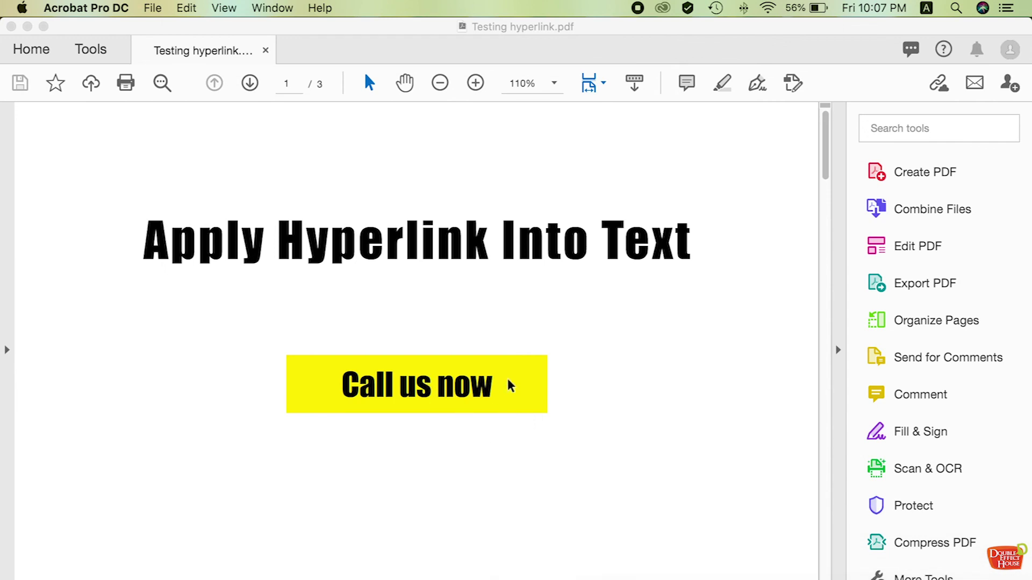